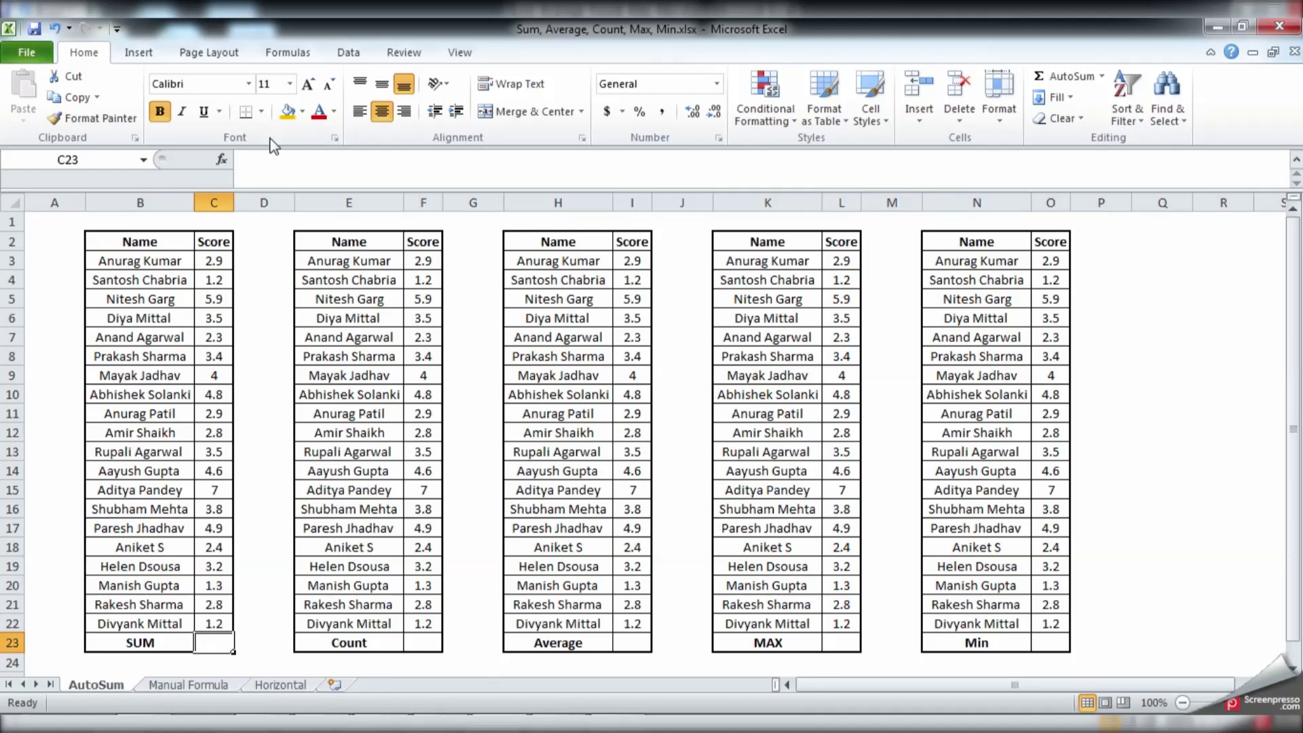
AutoSum the scores C3:C22 into cell C23, giving 68.4
{"action": "left_click", "coordinate": [296, 55]}
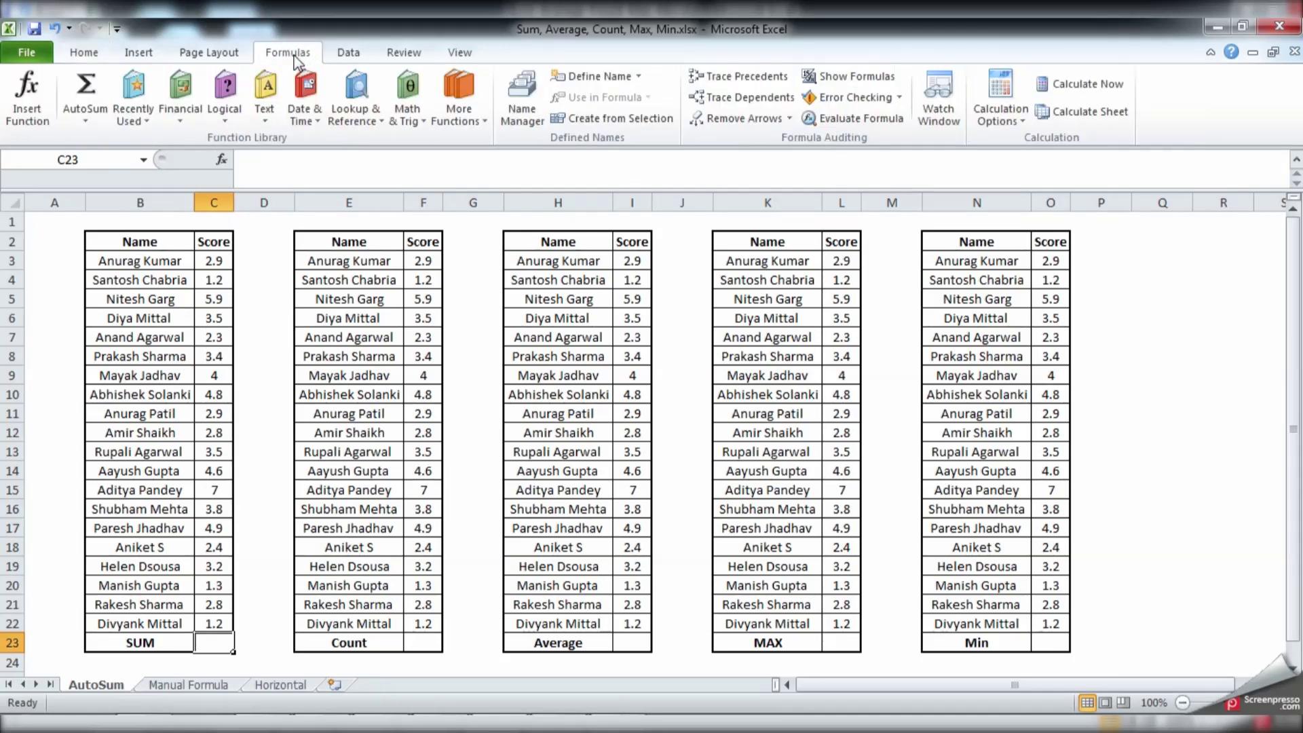
{"action": "left_click", "coordinate": [87, 120]}
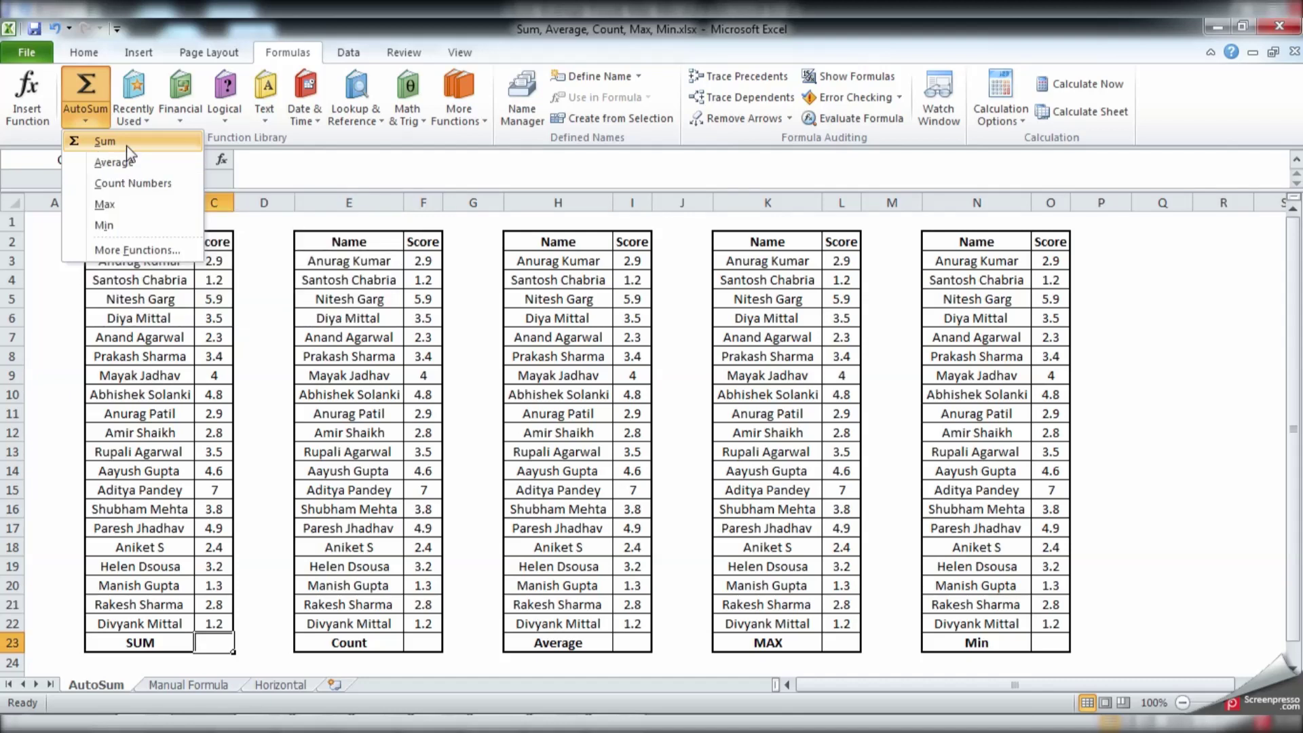
{"action": "left_click", "coordinate": [105, 141]}
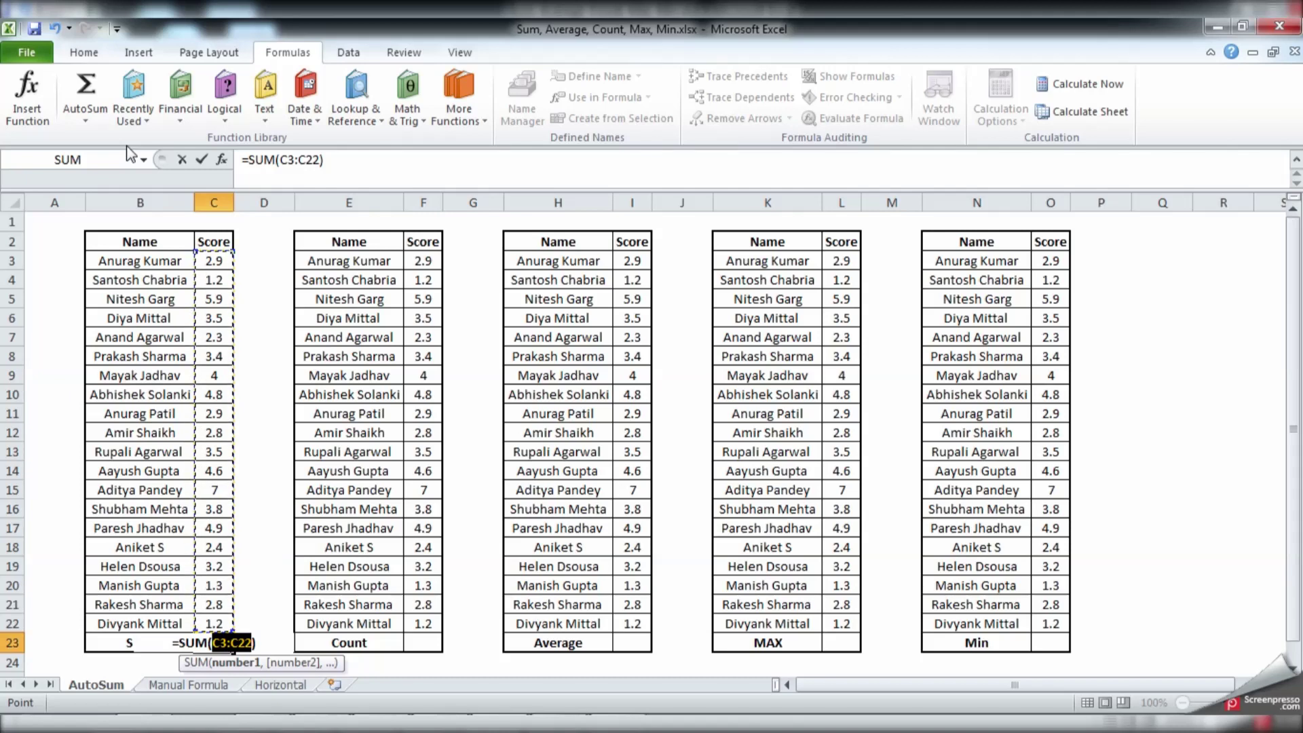
{"action": "key", "text": "Return"}
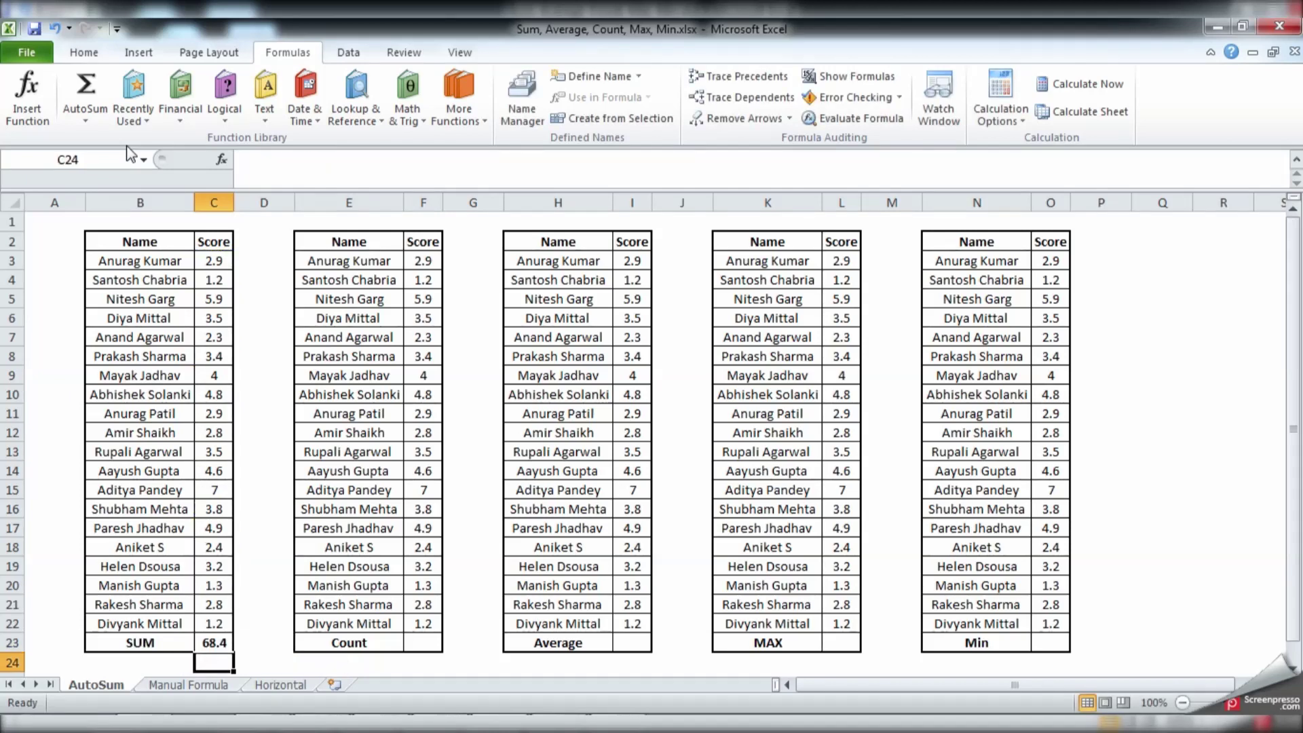
Review the SUM formula in C23 and recommit it
{"action": "left_click", "coordinate": [216, 643]}
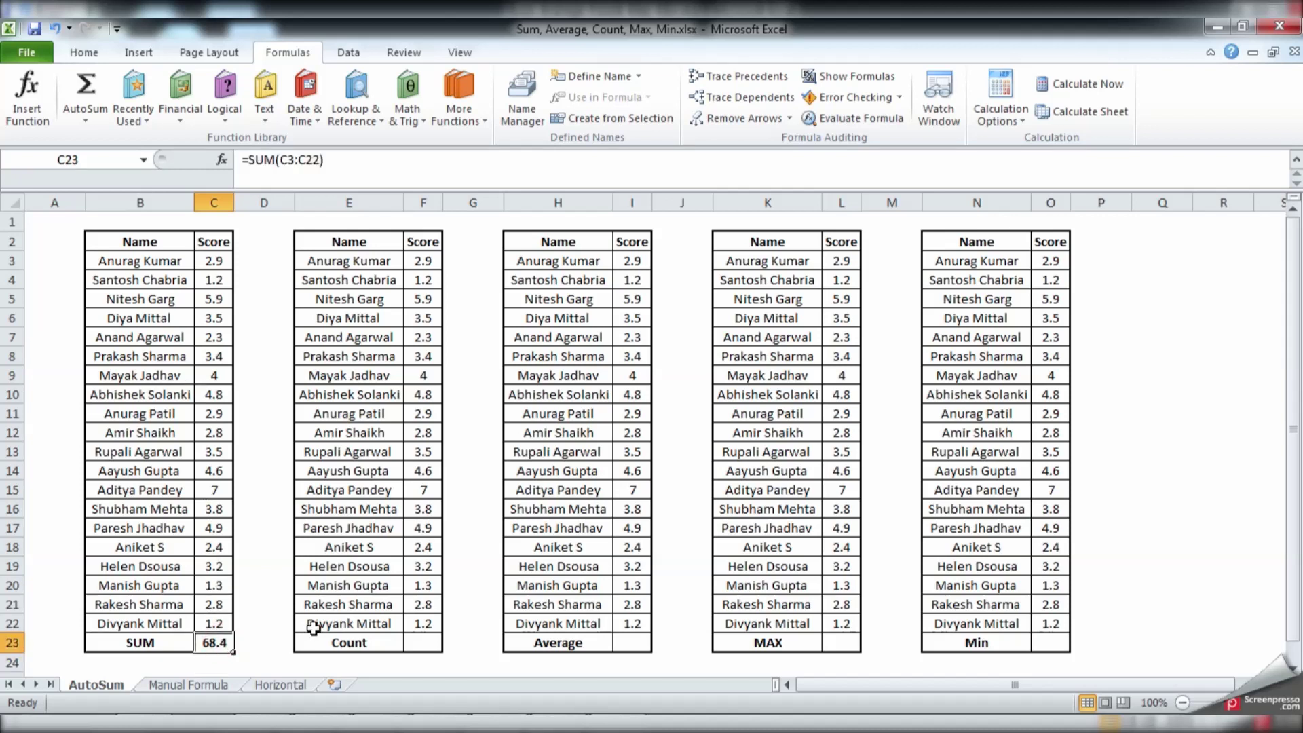
{"action": "key", "text": "F2"}
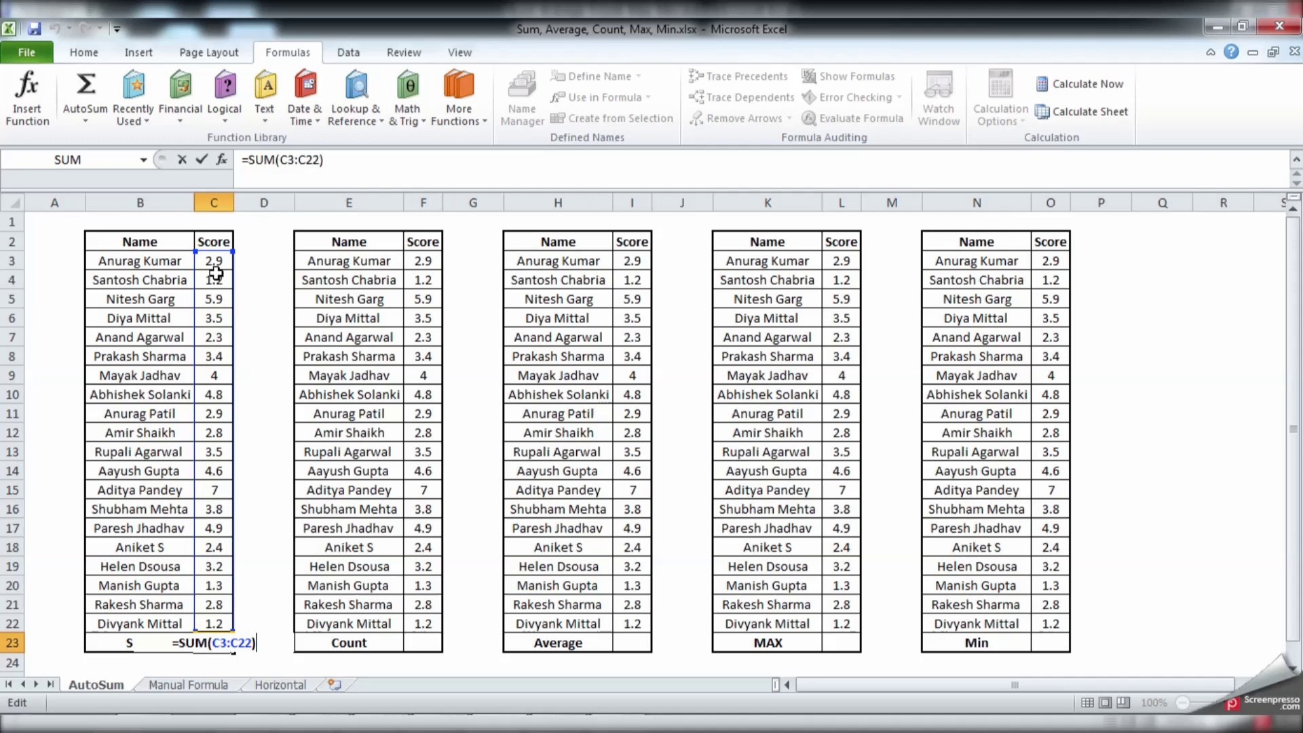
{"action": "key", "text": "Return"}
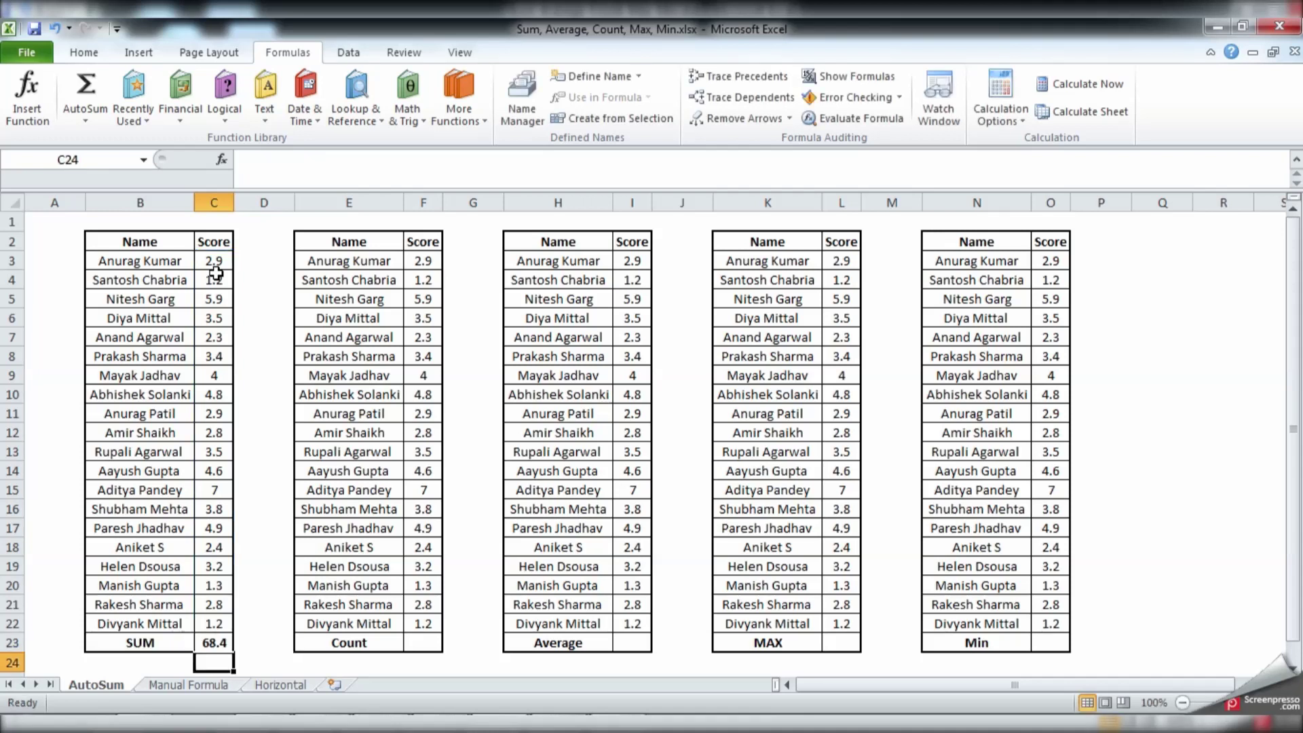
Use AutoSum Count Numbers on F3:F22 in cell F23, showing 20
{"action": "left_click", "coordinate": [423, 643]}
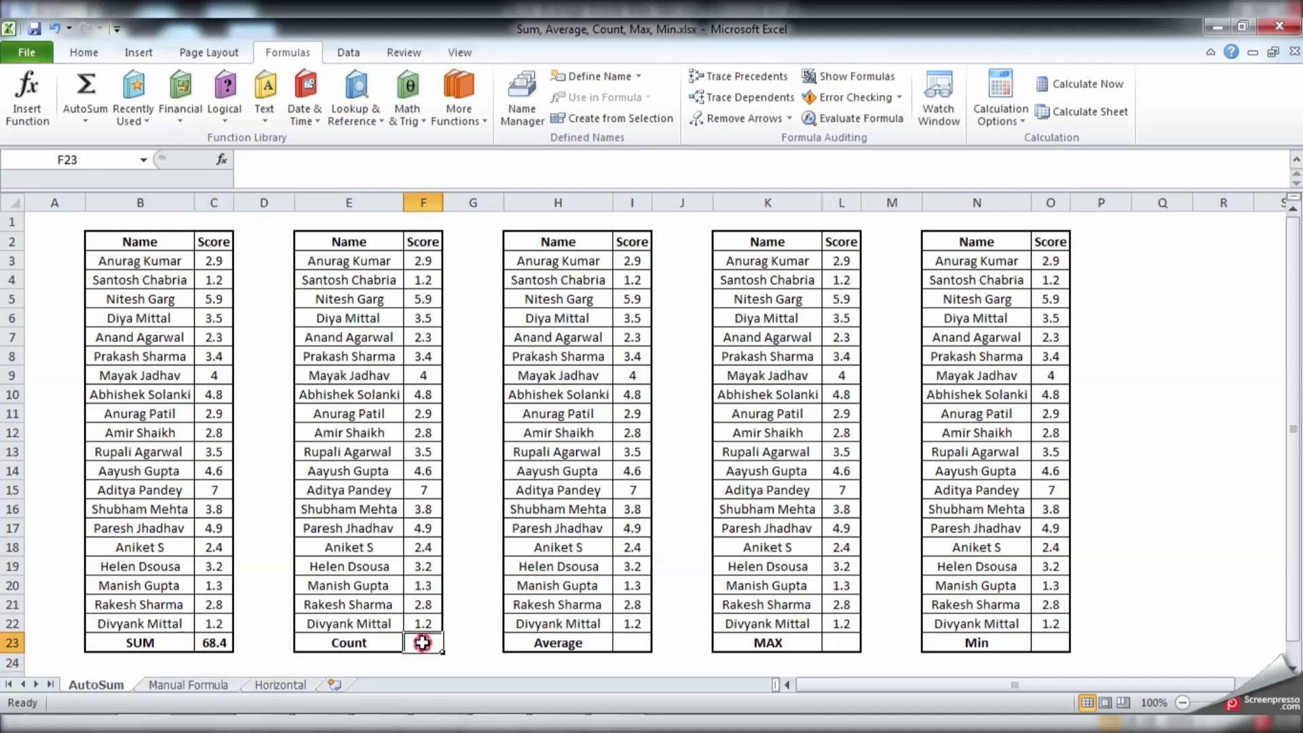
{"action": "left_click", "coordinate": [85, 124]}
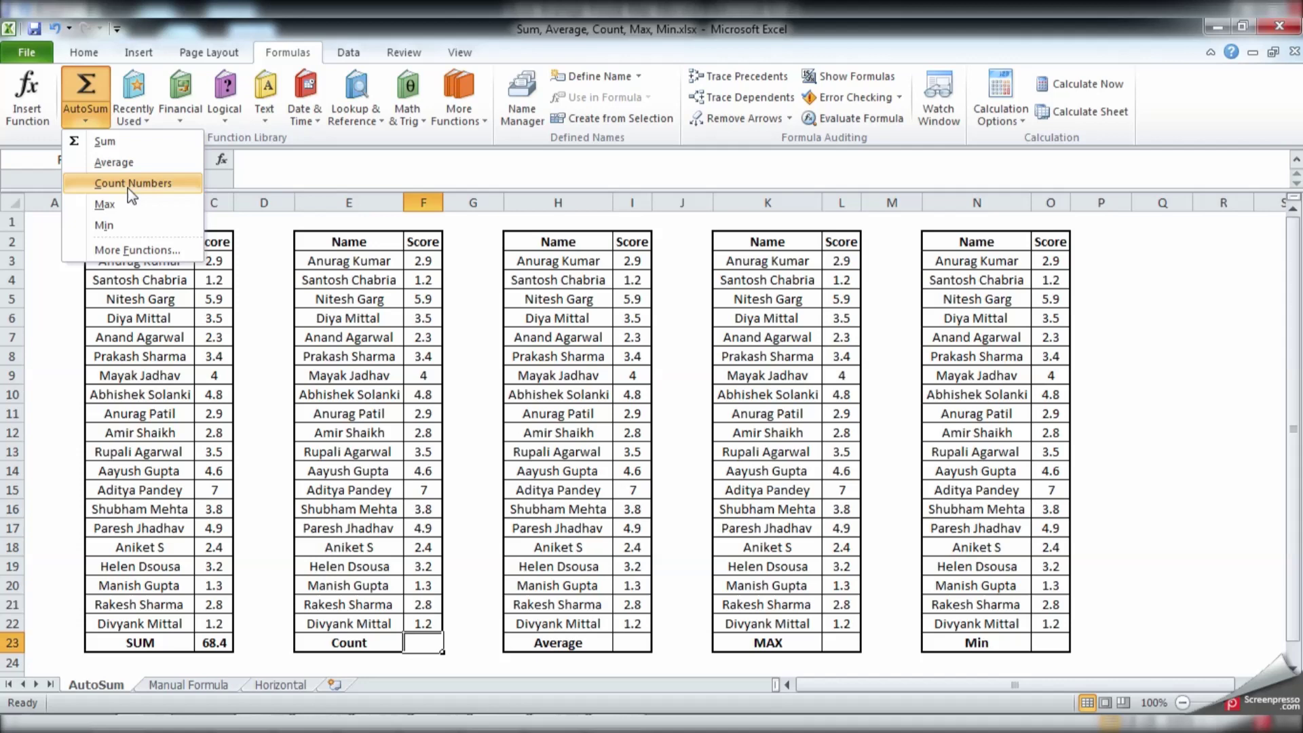
{"action": "left_click", "coordinate": [132, 184]}
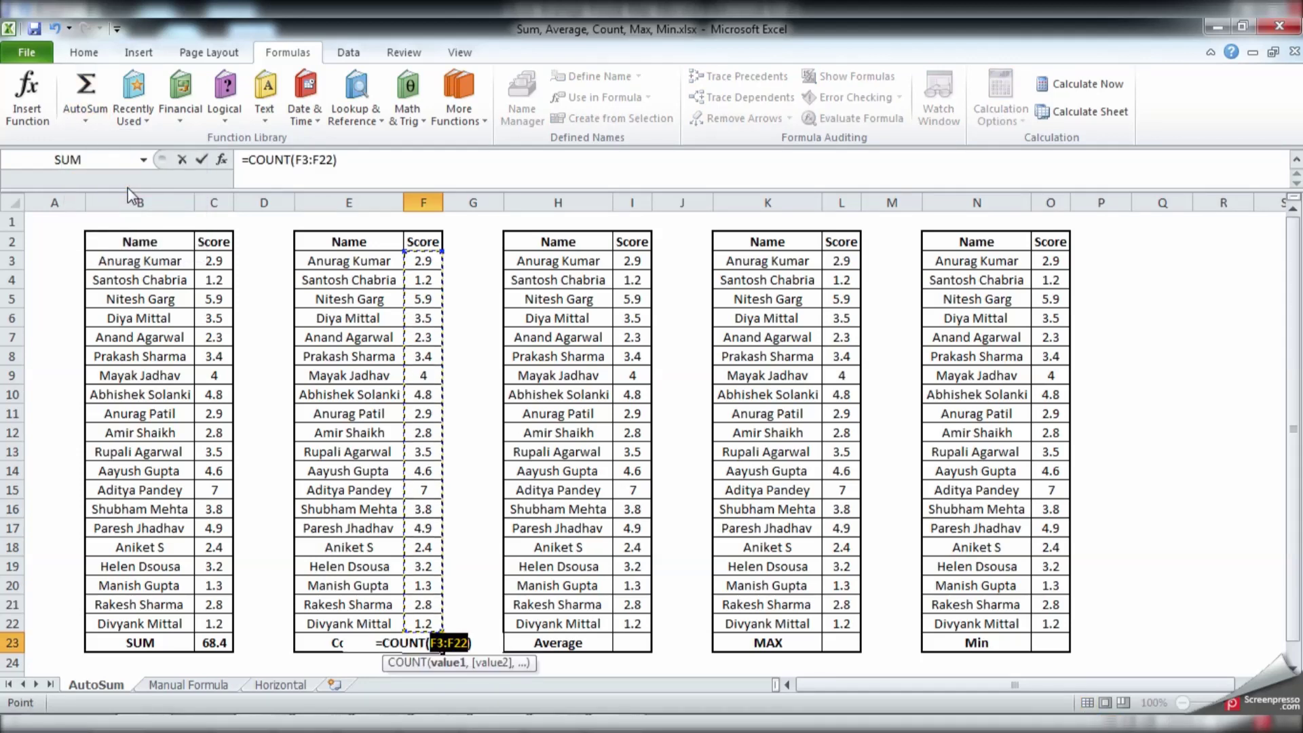
{"action": "key", "text": "Return"}
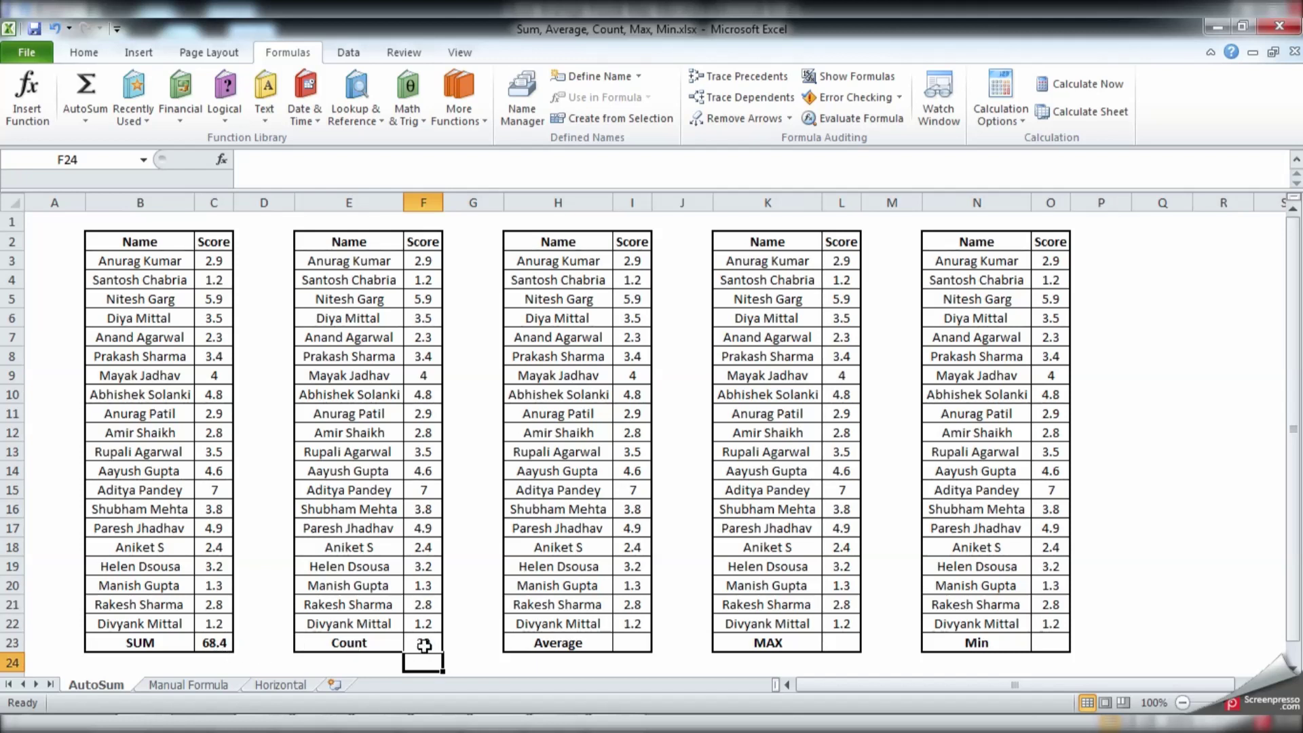
Use AutoSum Average on I3:I22 in cell I23, showing 3.42
{"action": "left_click", "coordinate": [632, 645]}
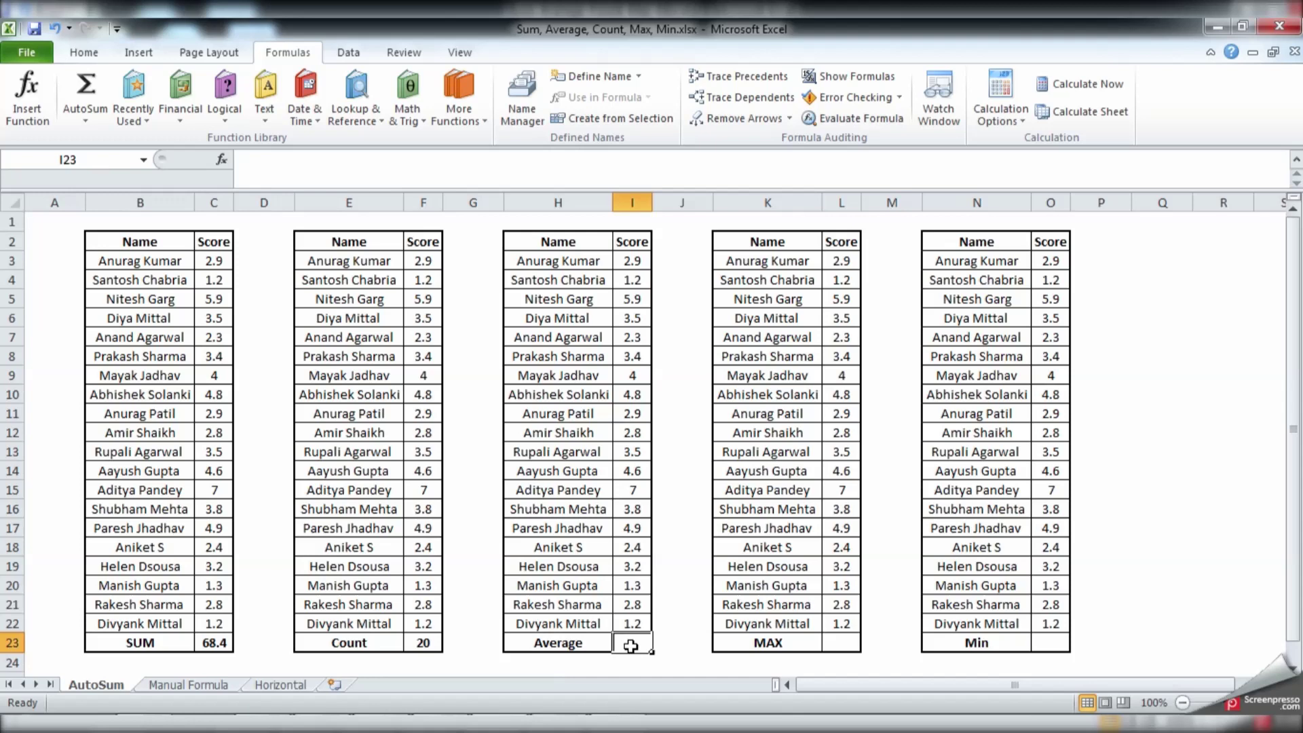
{"action": "left_click", "coordinate": [93, 119]}
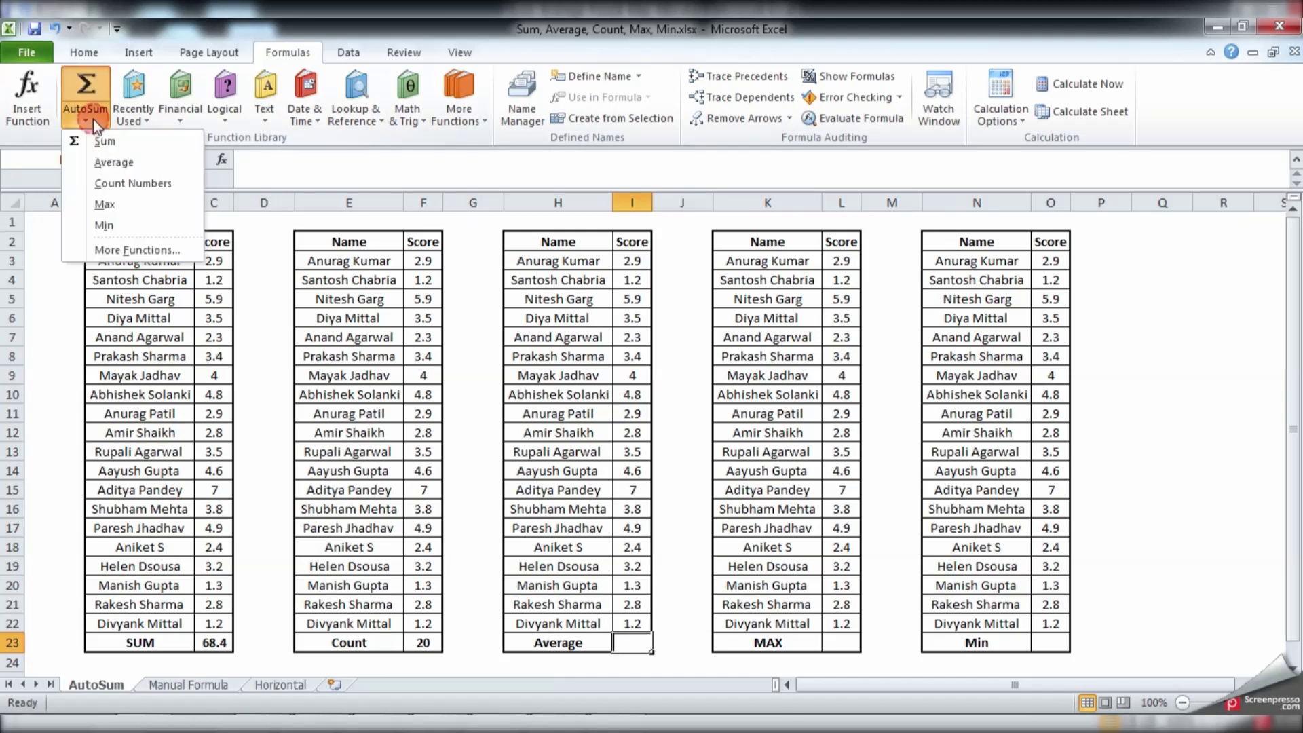
{"action": "left_click", "coordinate": [115, 163]}
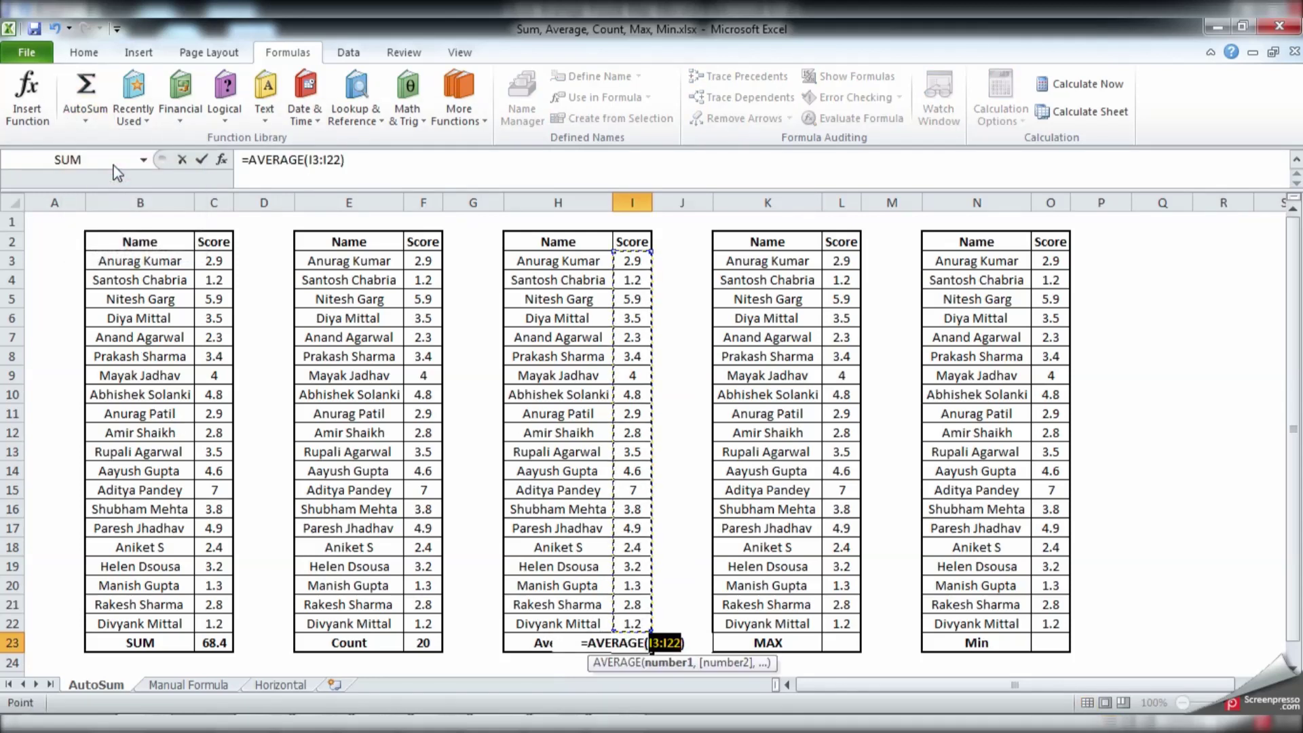
{"action": "key", "text": "Return"}
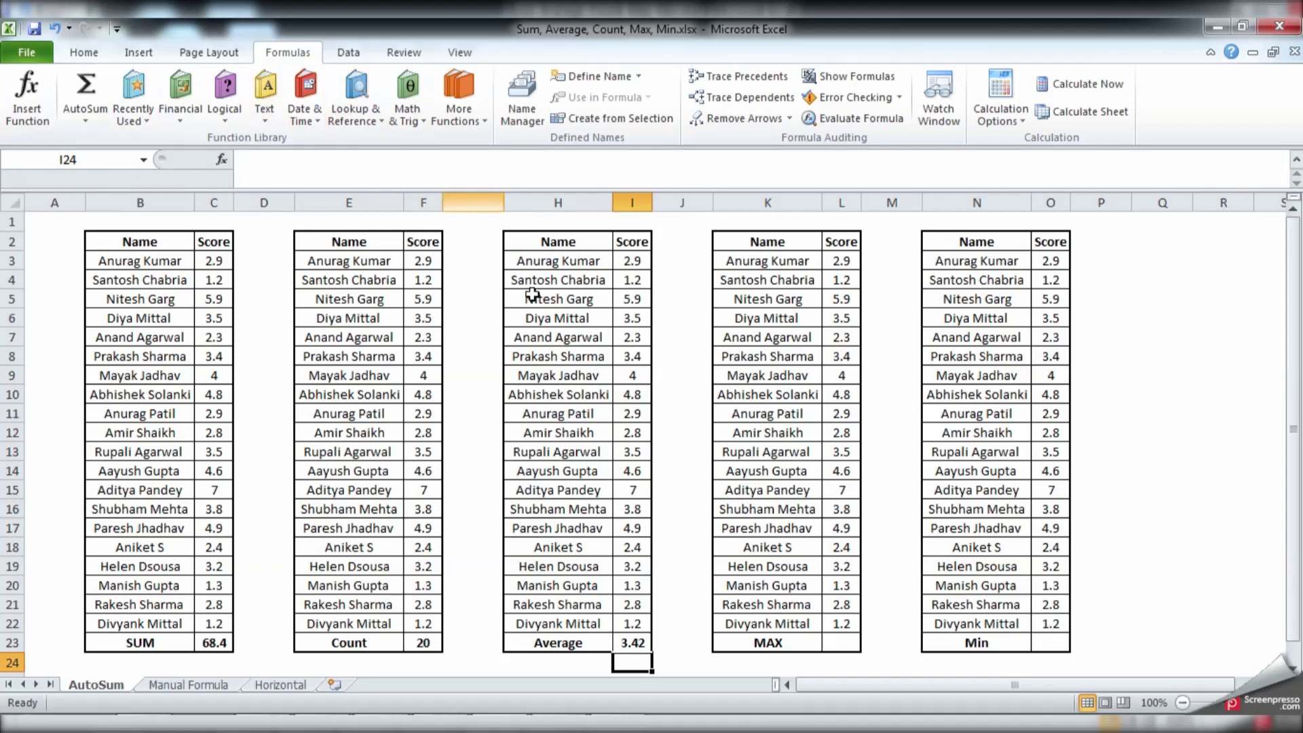
{"action": "left_click", "coordinate": [842, 643]}
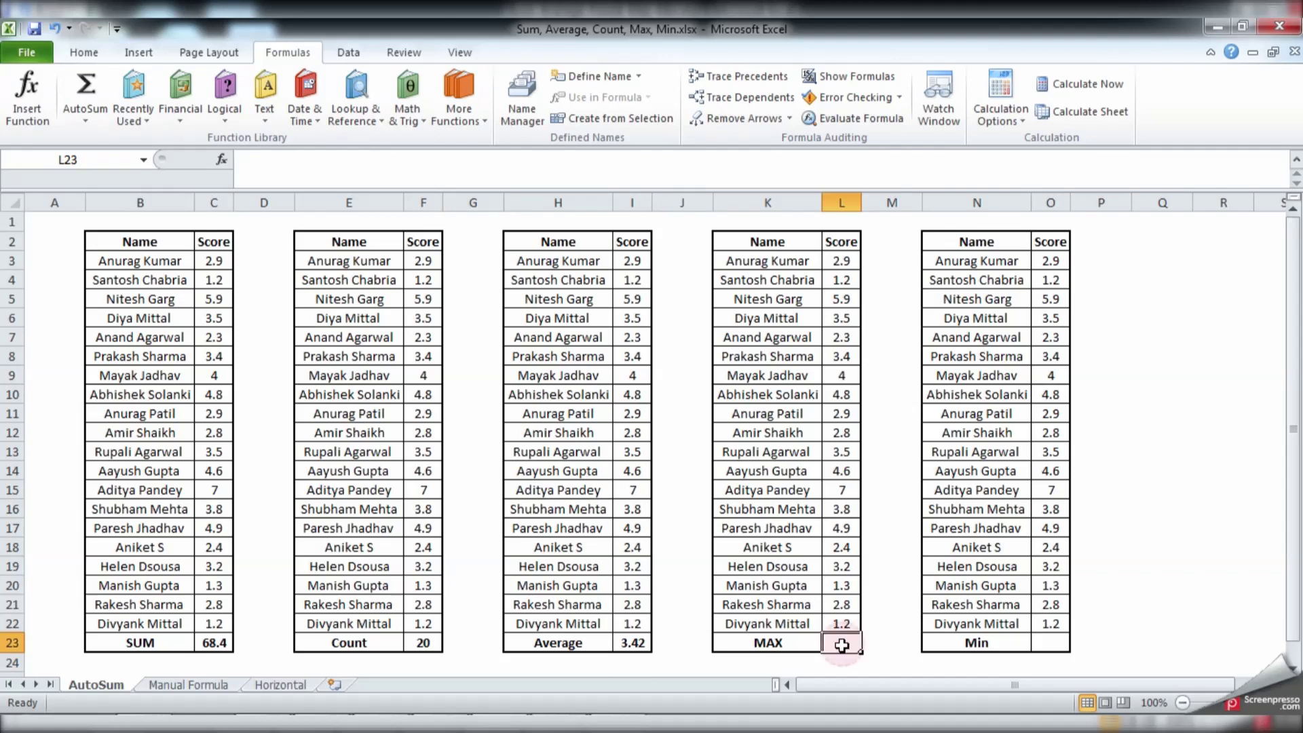
Use AutoSum Max on L3:L22 in cell L23, showing 7
{"action": "left_click", "coordinate": [87, 113]}
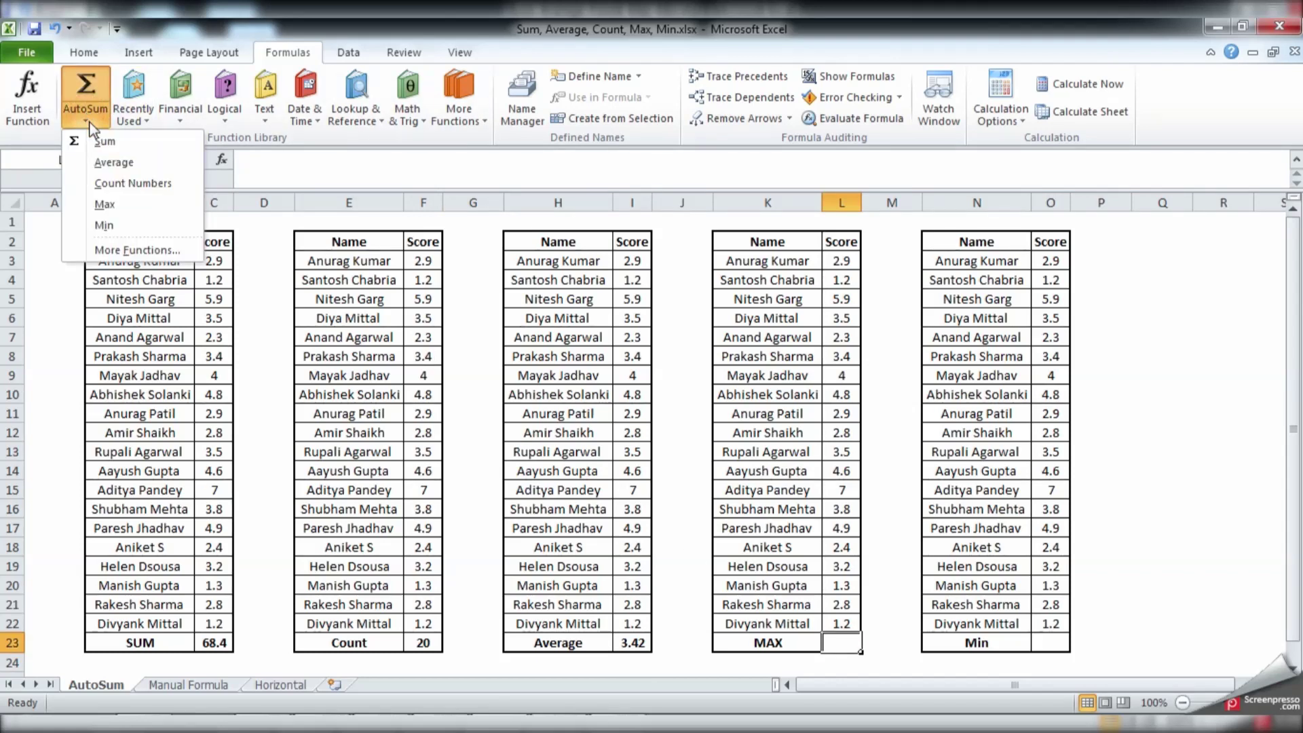
{"action": "left_click", "coordinate": [107, 204]}
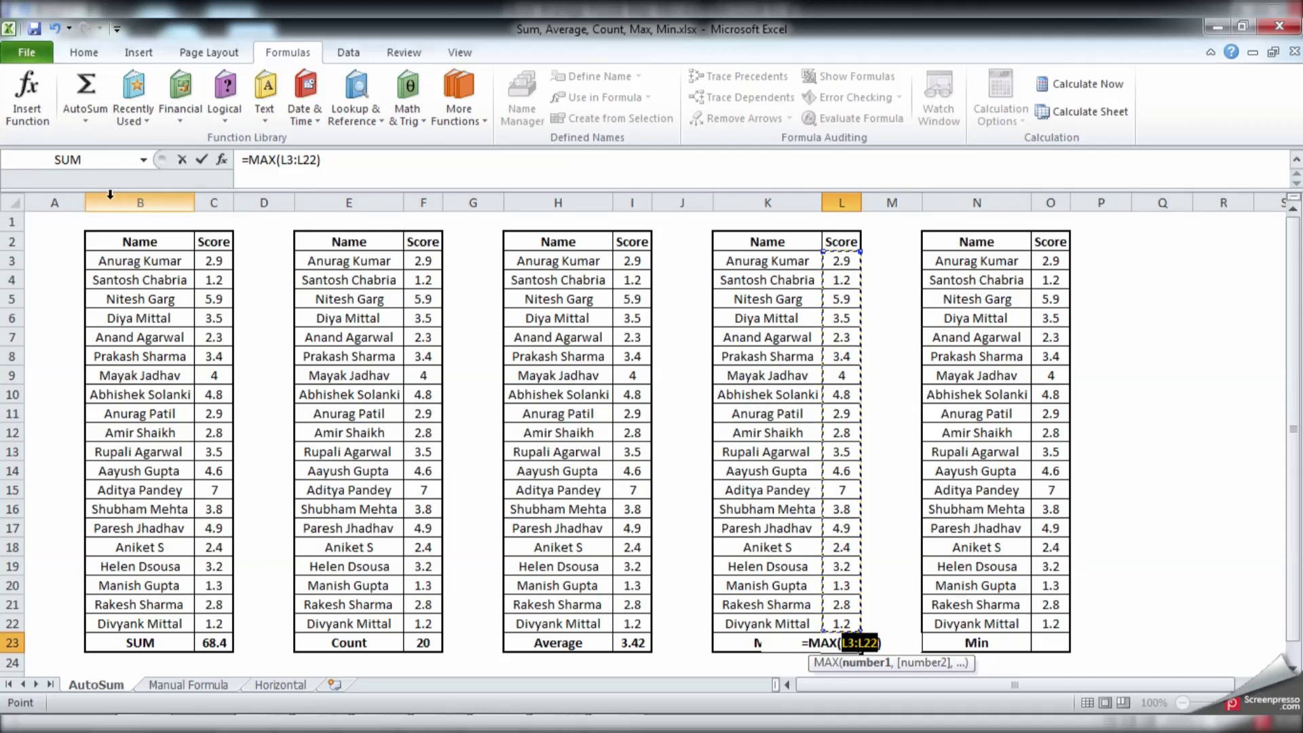
{"action": "key", "text": "Return"}
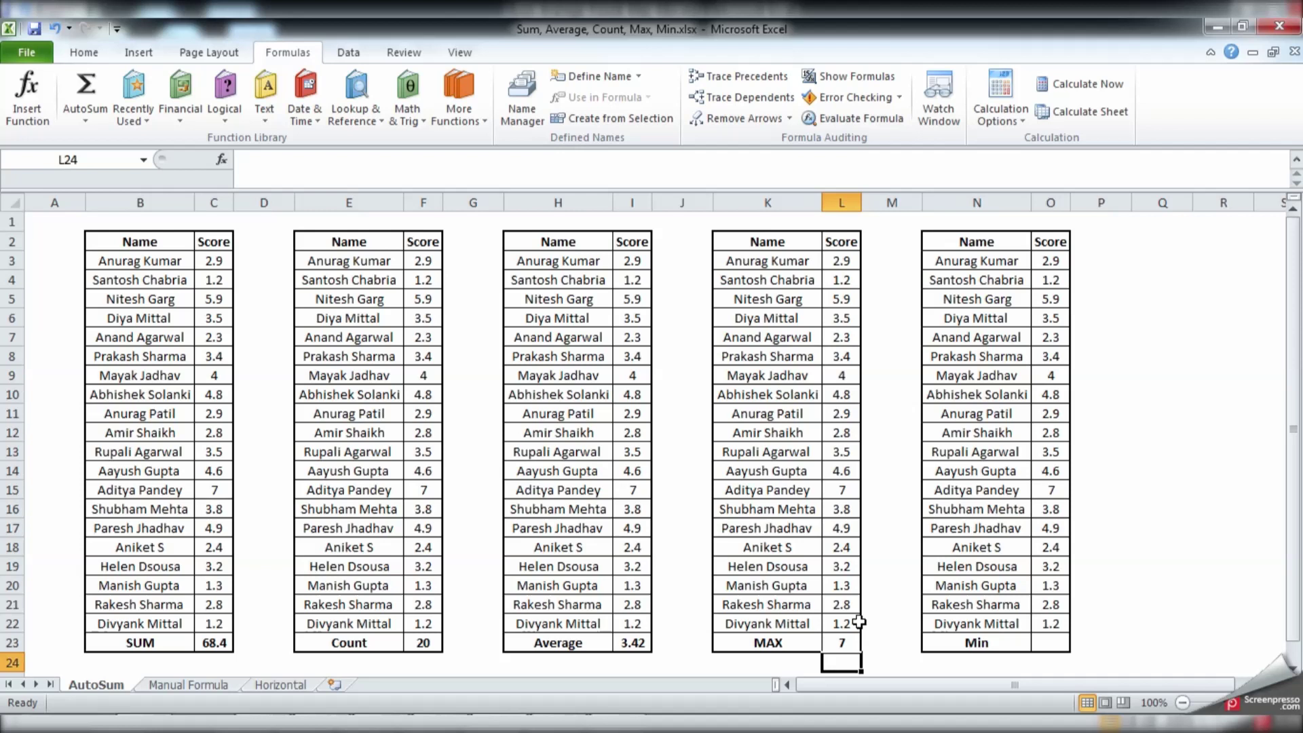
{"action": "left_click", "coordinate": [1058, 646]}
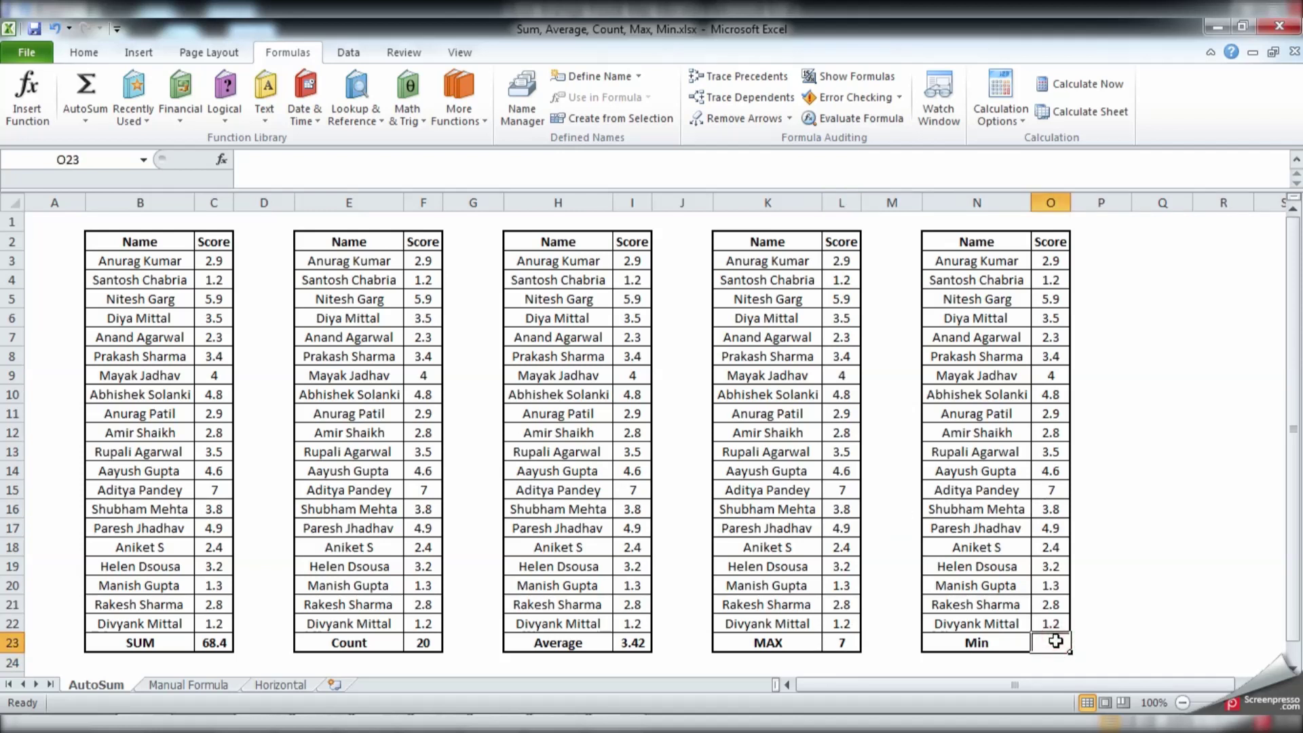
Use AutoSum Min on O3:O22 in O23 (1.2), then go to the Manual Formula sheet
{"action": "left_click", "coordinate": [84, 121]}
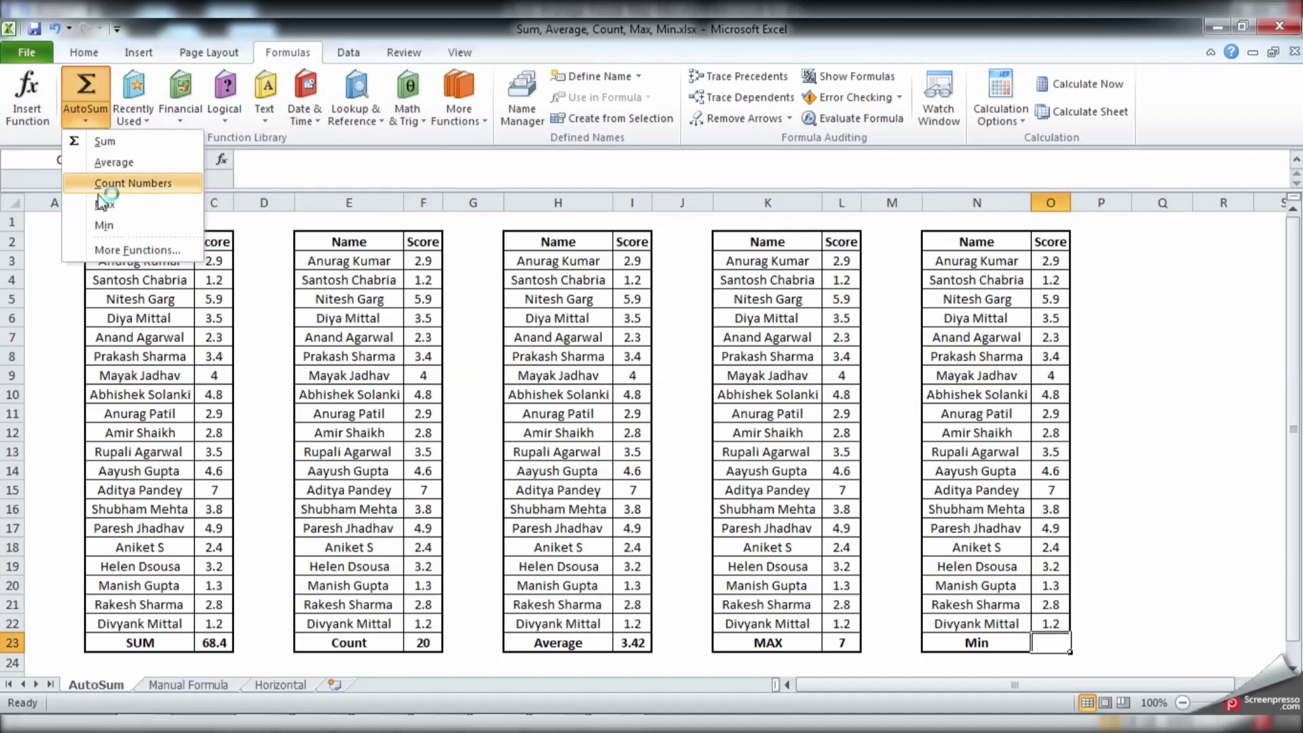
{"action": "left_click", "coordinate": [108, 226]}
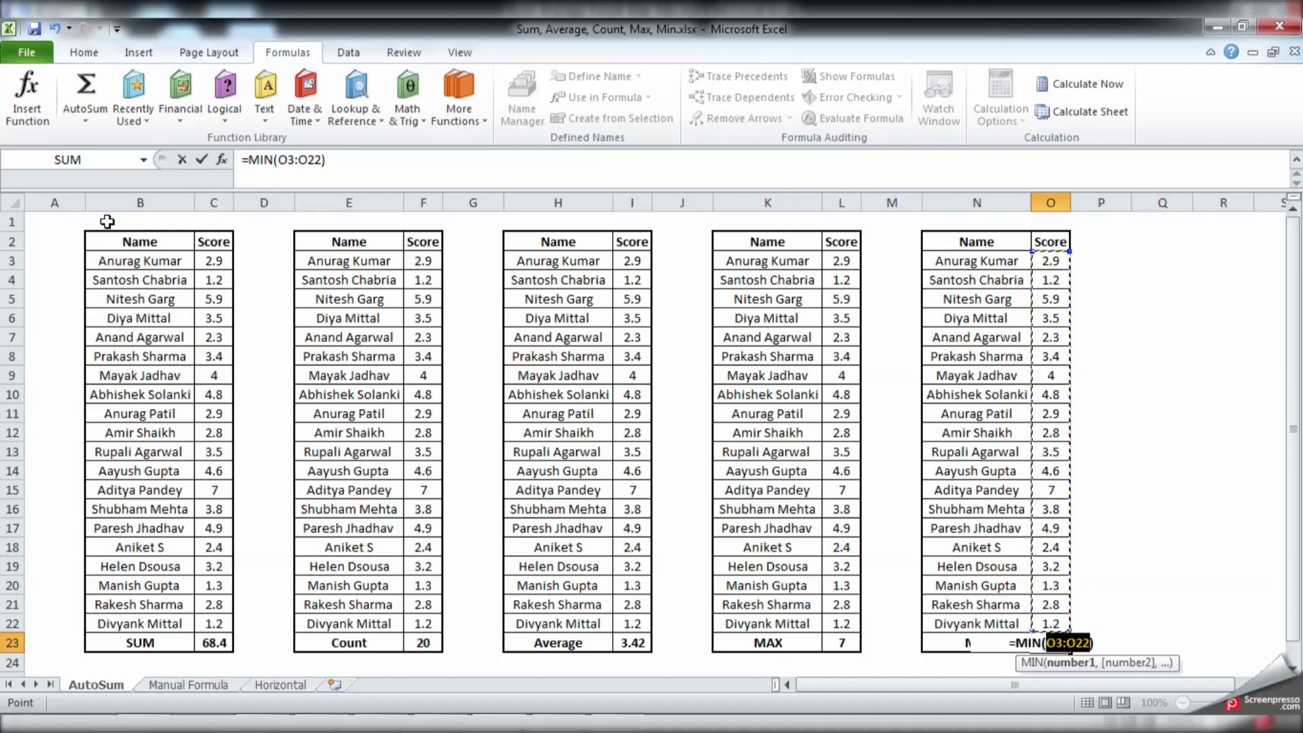
{"action": "key", "text": "Return"}
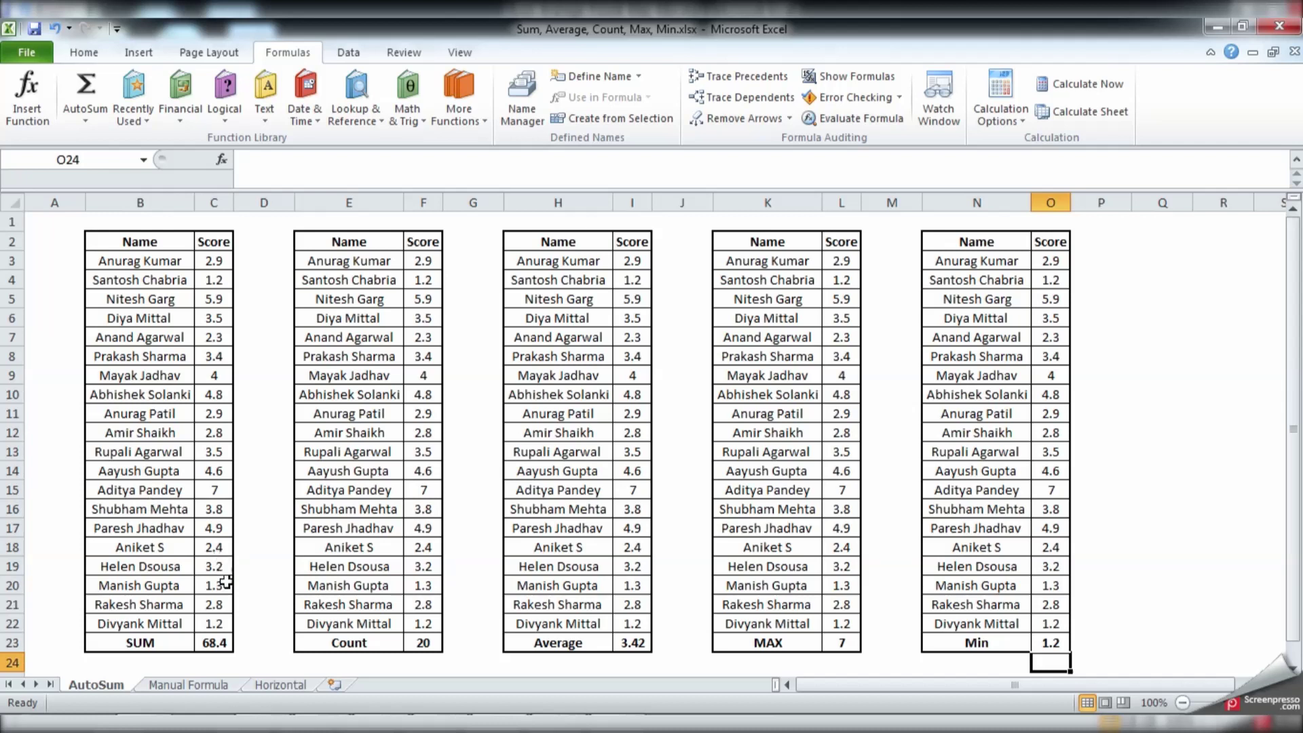
{"action": "left_click", "coordinate": [174, 692]}
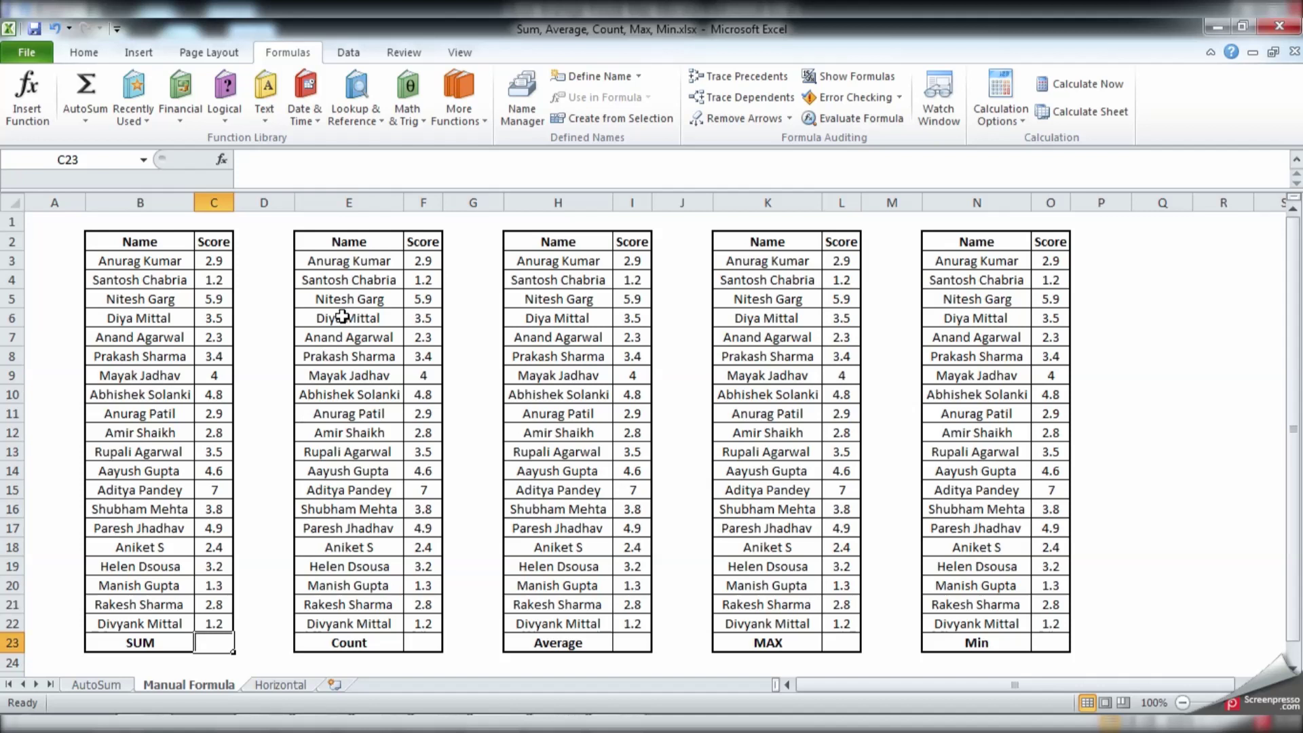
{"action": "type", "text": "=SUM"}
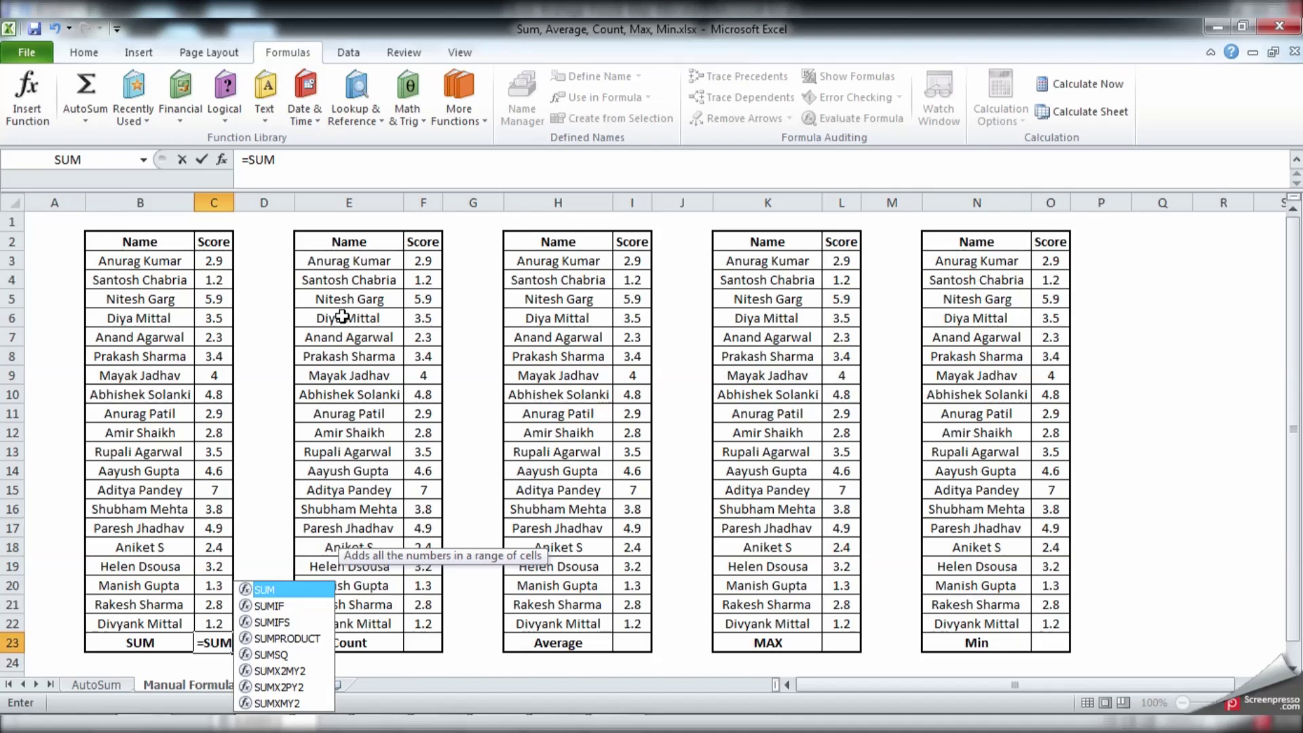
{"action": "type", "text": "("}
Enter a hand-written =SUM(C3:C22) formula in C23, giving 68.4
{"action": "key", "text": "BackSpace"}
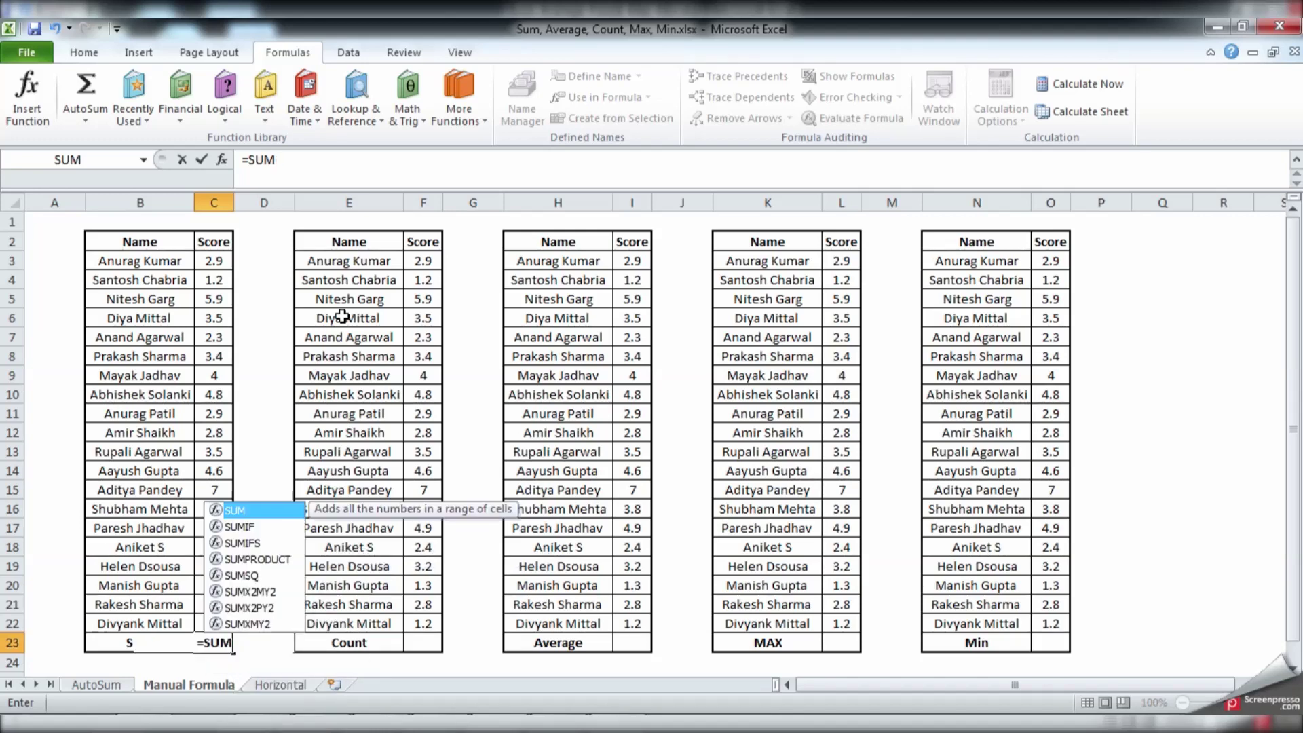
{"action": "type", "text": "("}
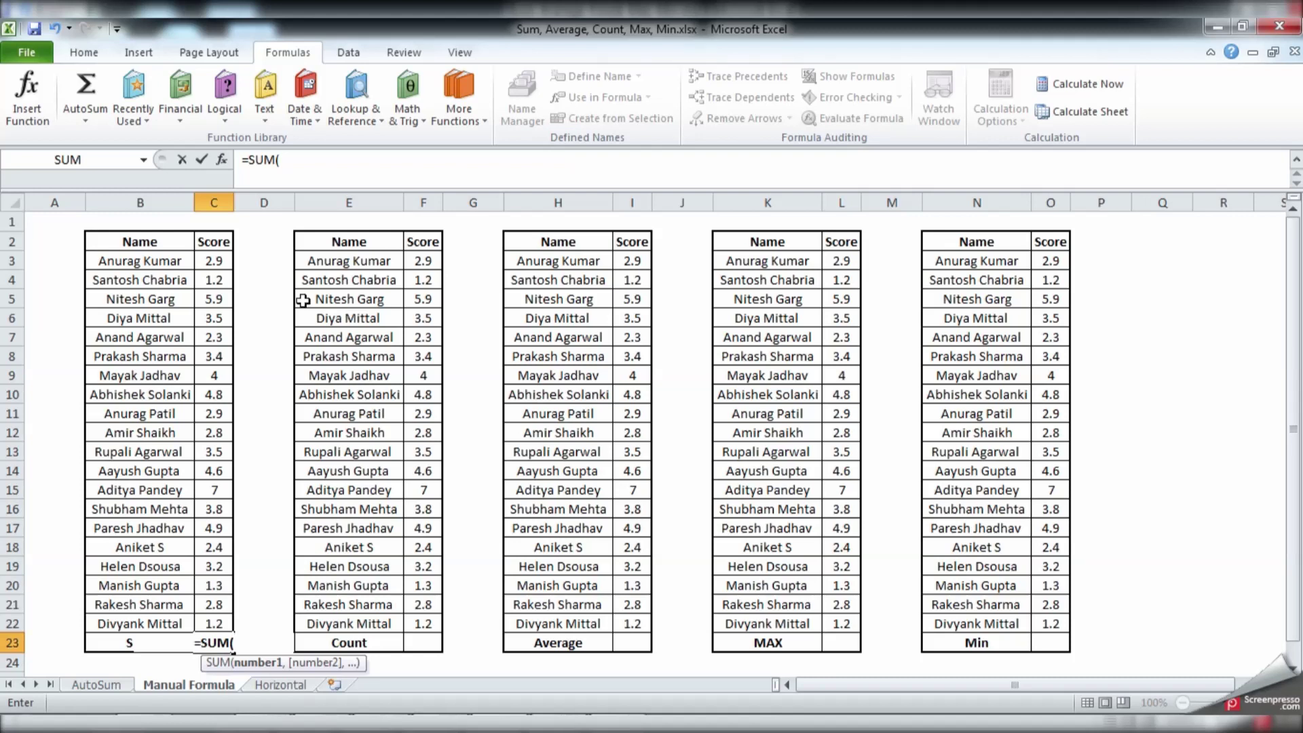
{"action": "left_click", "coordinate": [218, 260]}
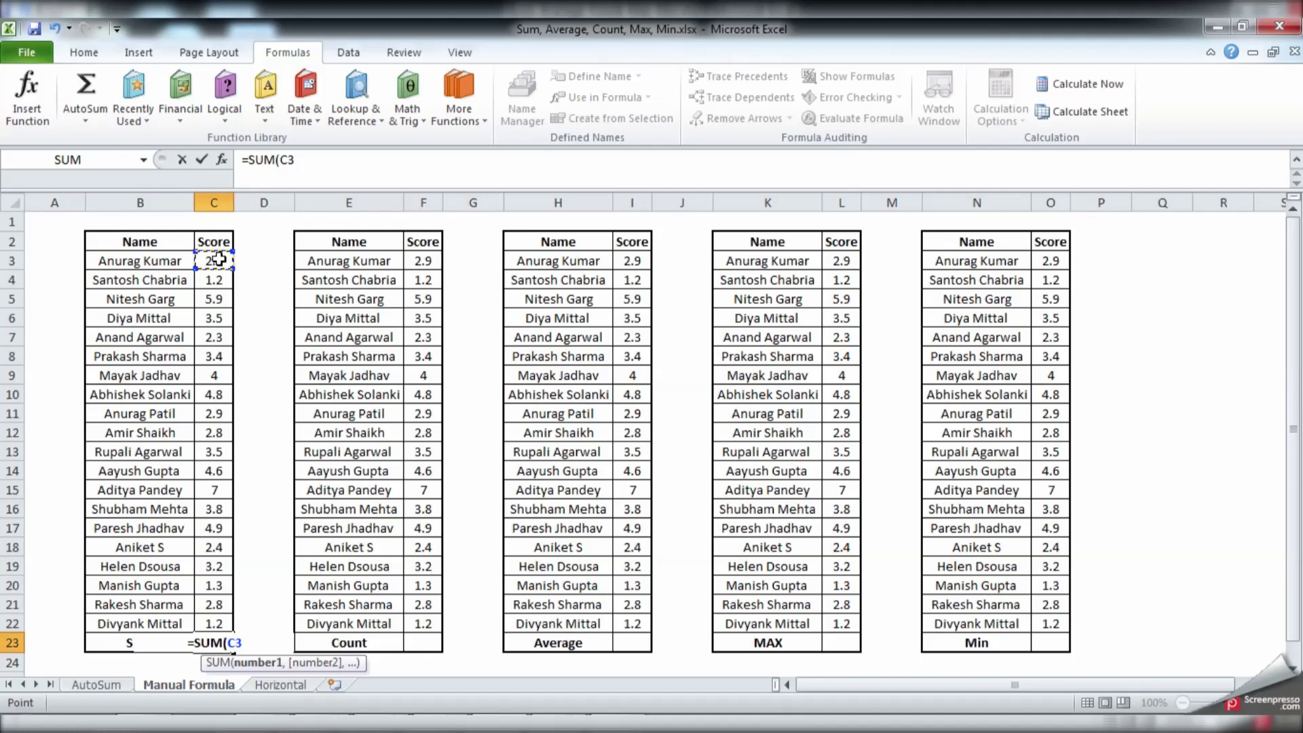
{"action": "left_click_drag", "start_coordinate": [219, 260], "coordinate": [231, 620]}
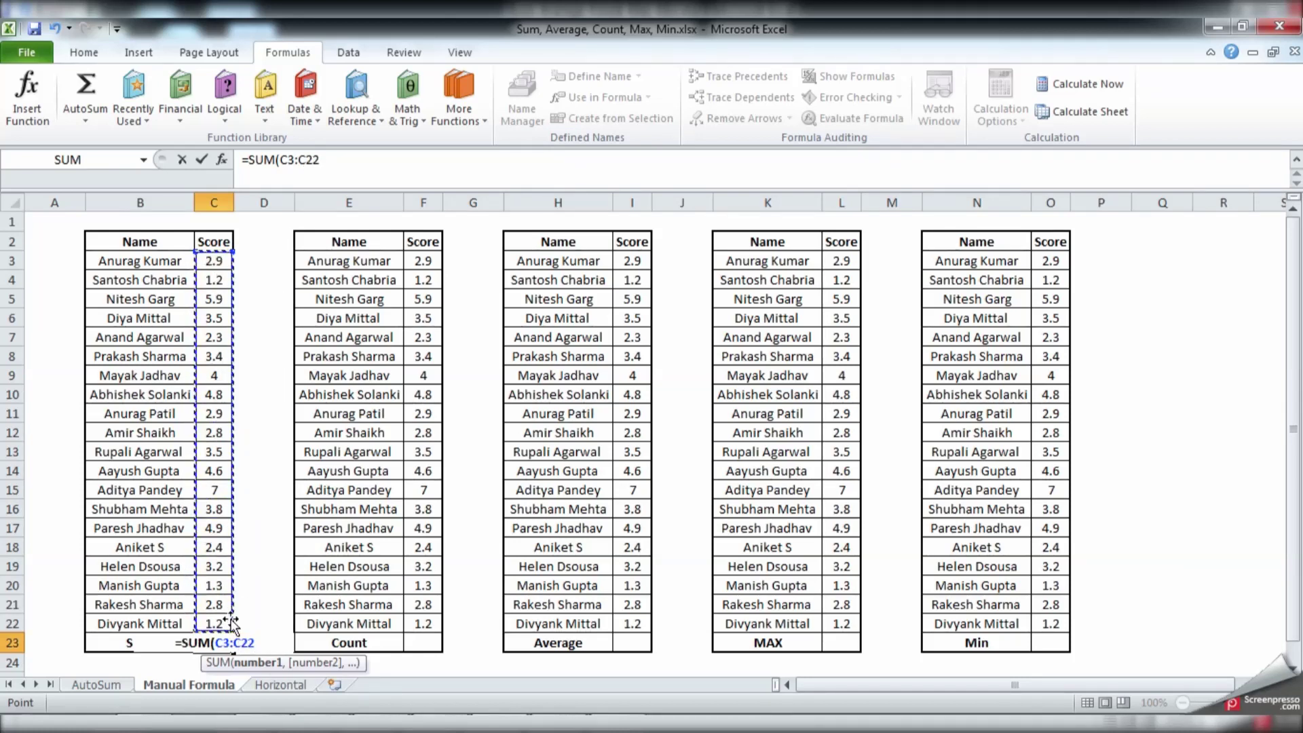
{"action": "left_click", "coordinate": [216, 261]}
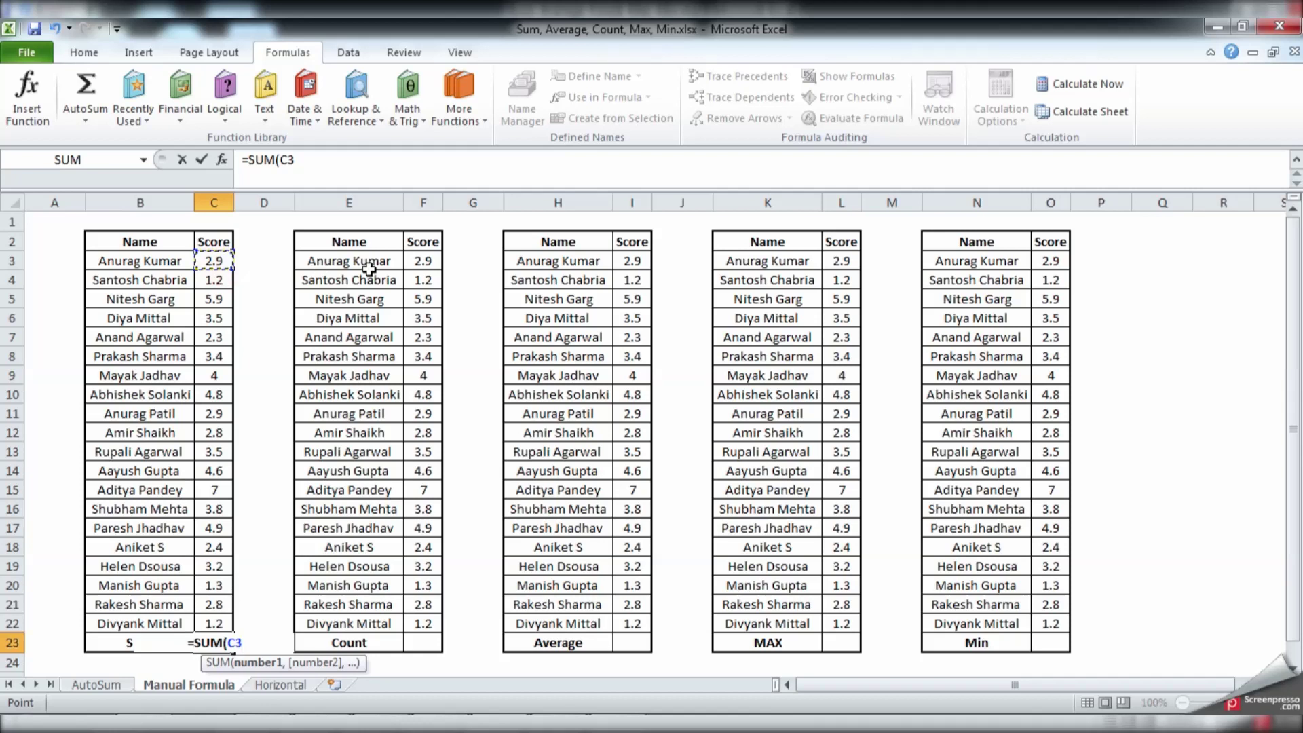
{"action": "key", "text": "ctrl+shift+Down"}
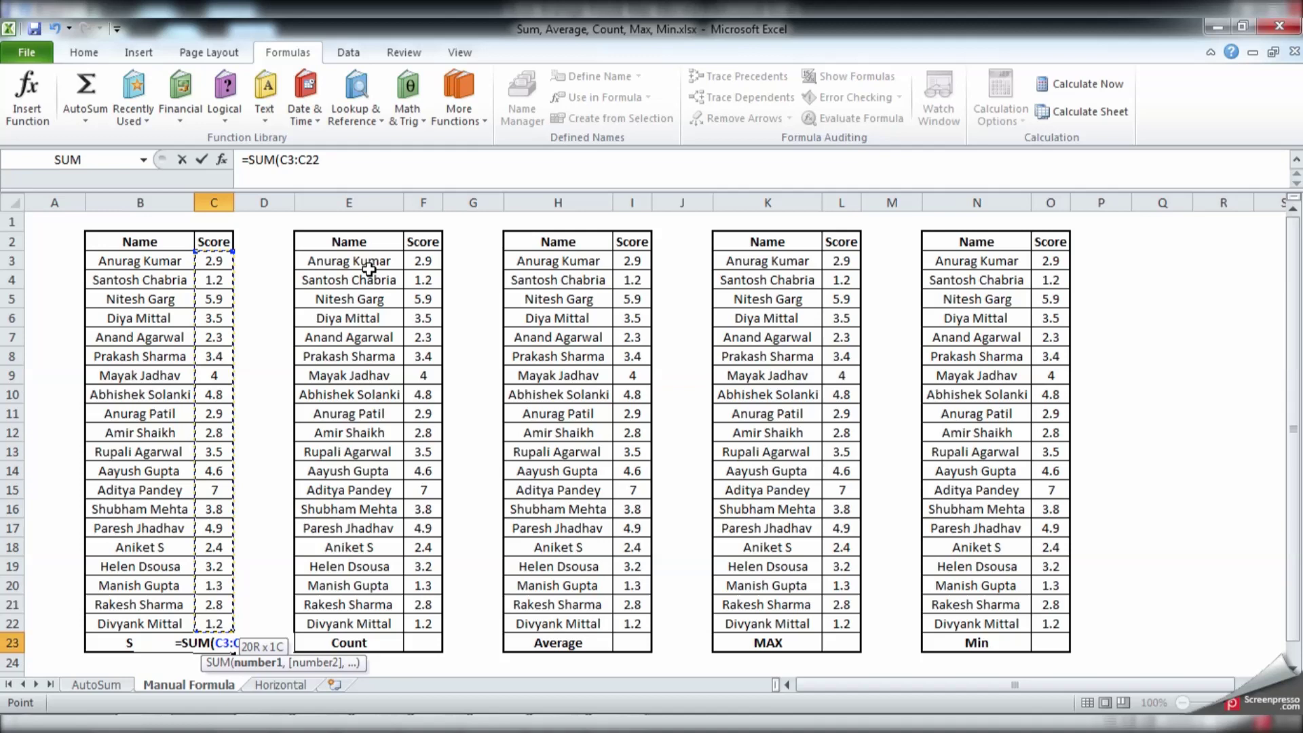
{"action": "key", "text": "Return"}
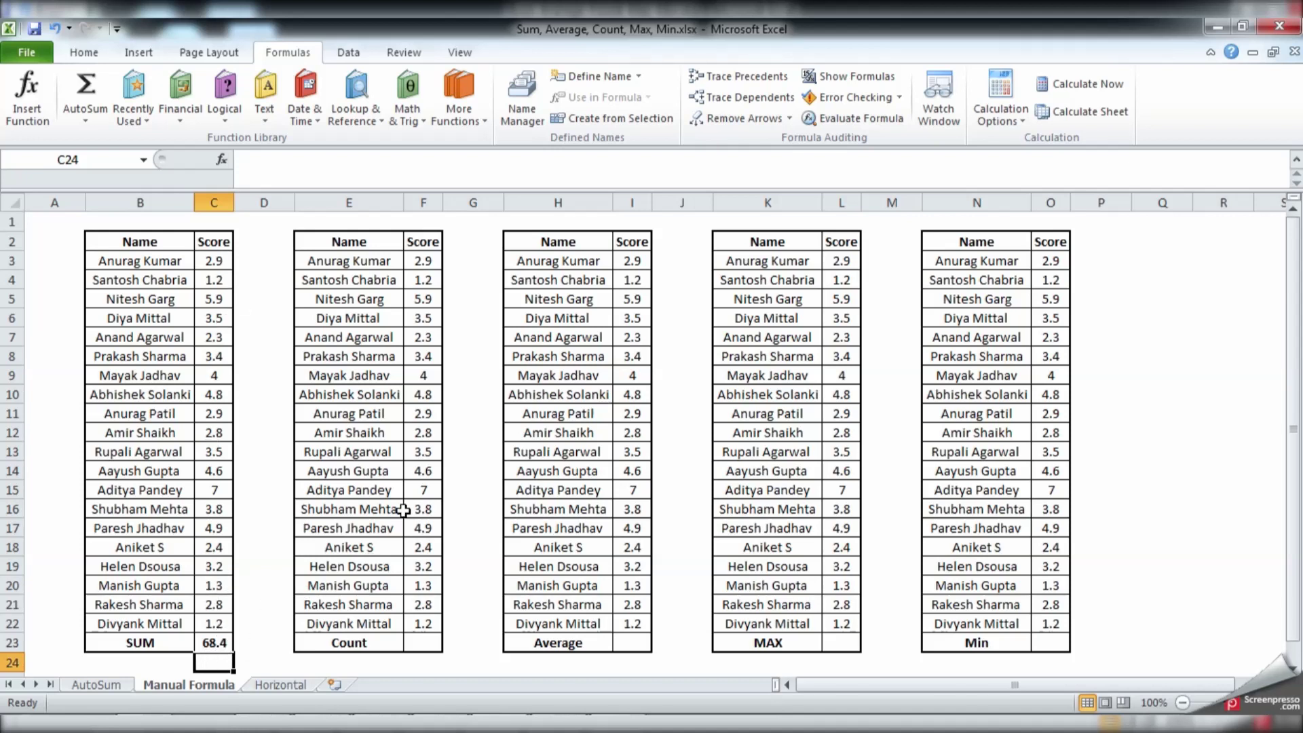
Enter a hand-written =COUNT(F2:F22) formula in F23, giving 20
{"action": "left_click", "coordinate": [436, 640]}
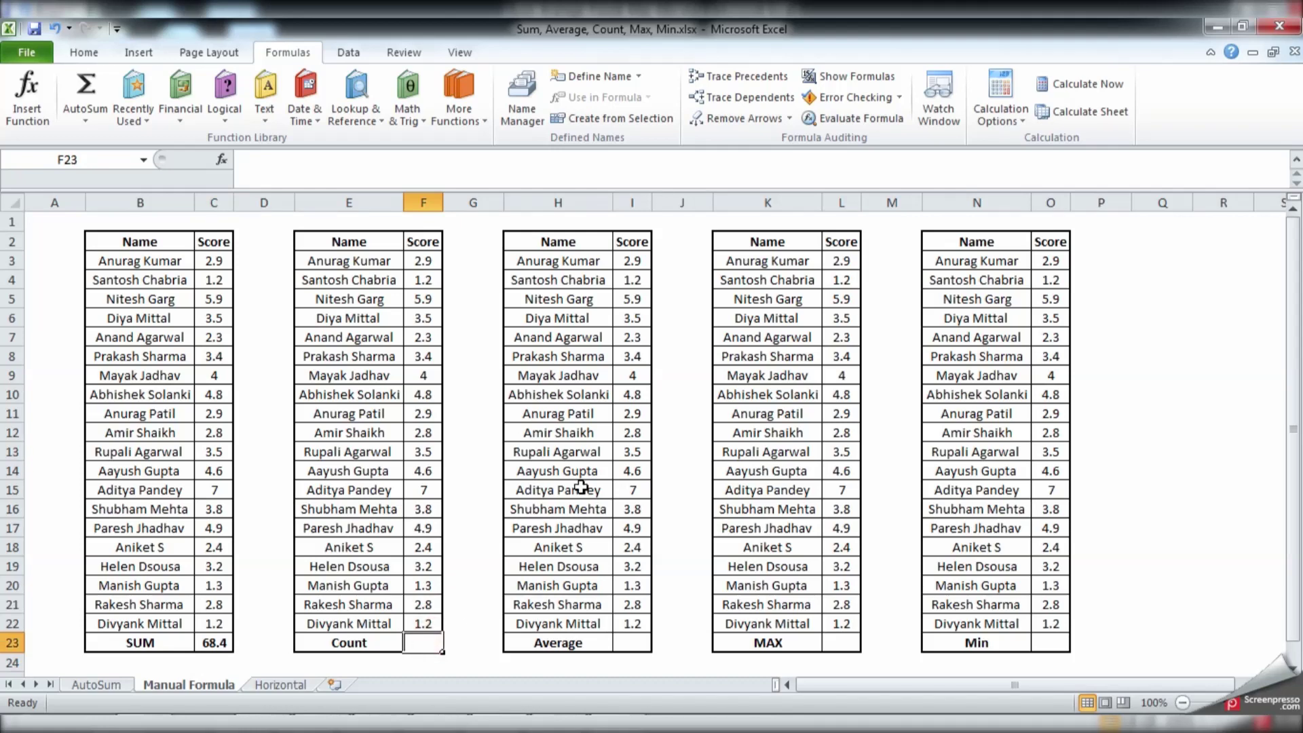
{"action": "type", "text": "=COUN"}
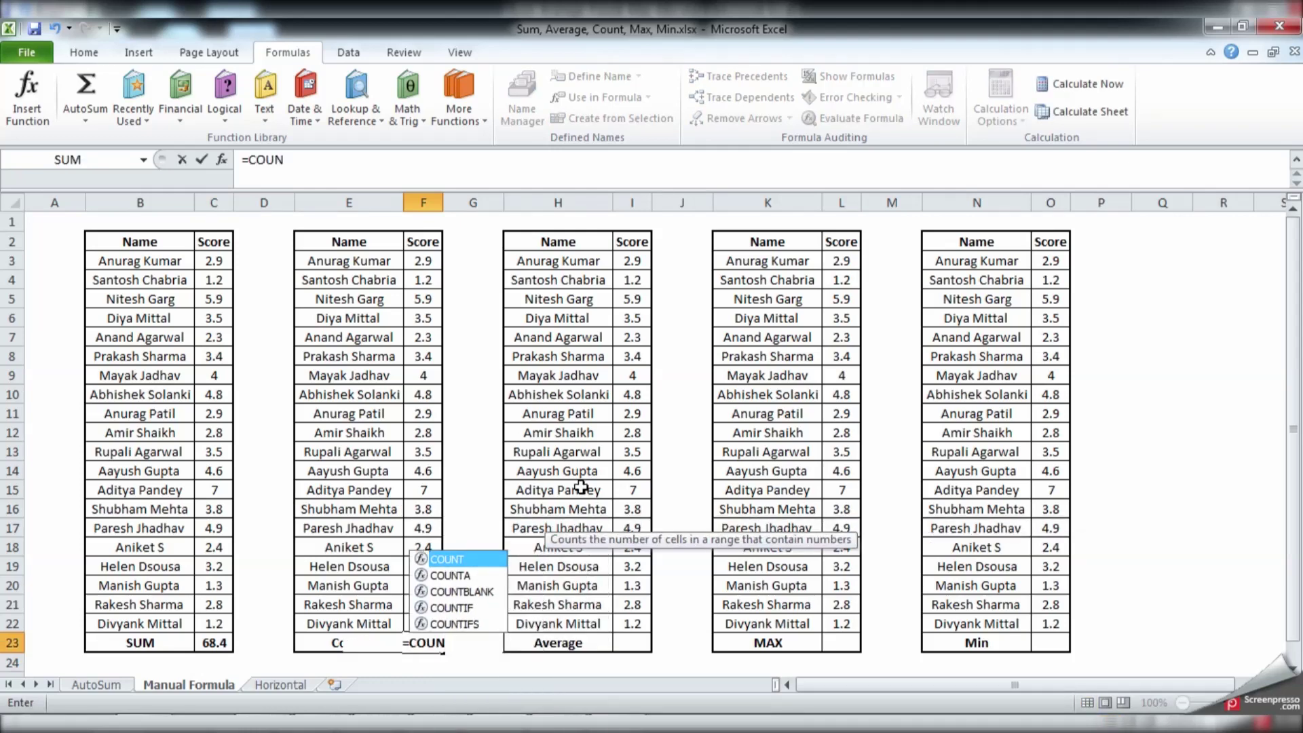
{"action": "type", "text": "T("}
{"action": "key", "text": "Up"}
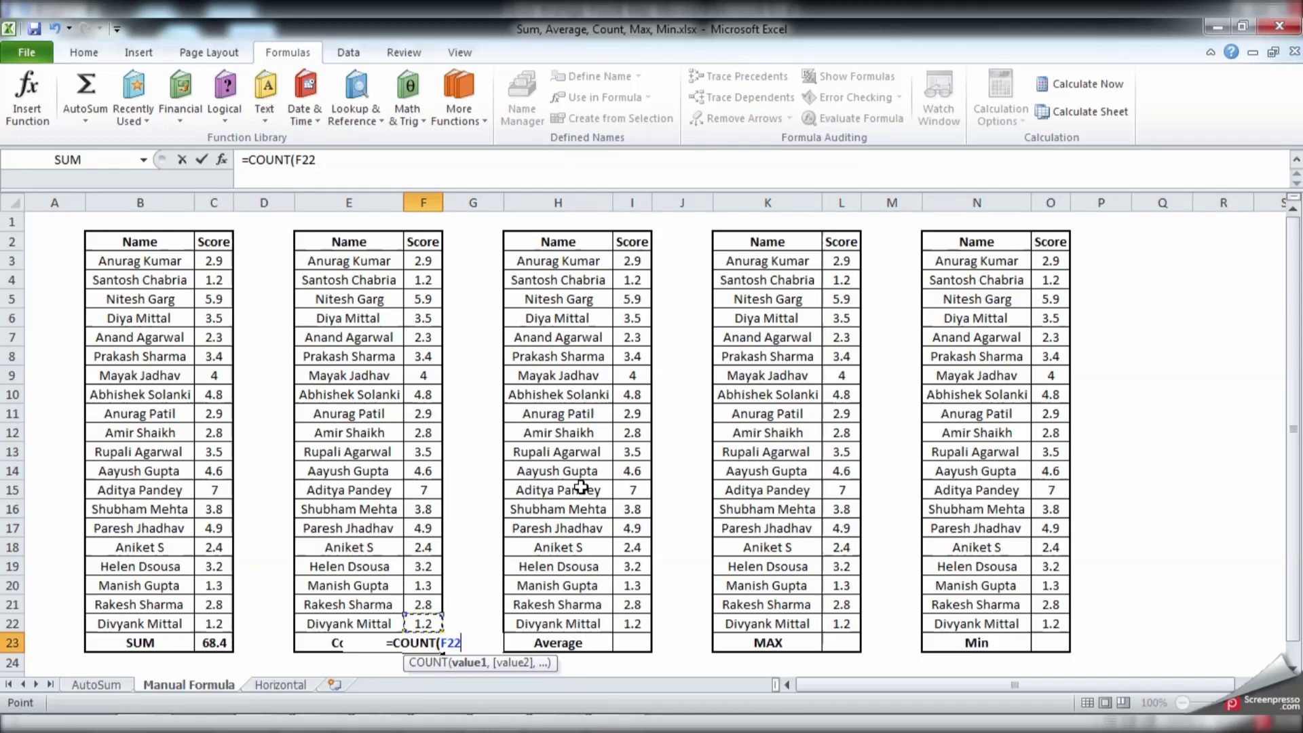
{"action": "key", "text": "ctrl+shift+Up"}
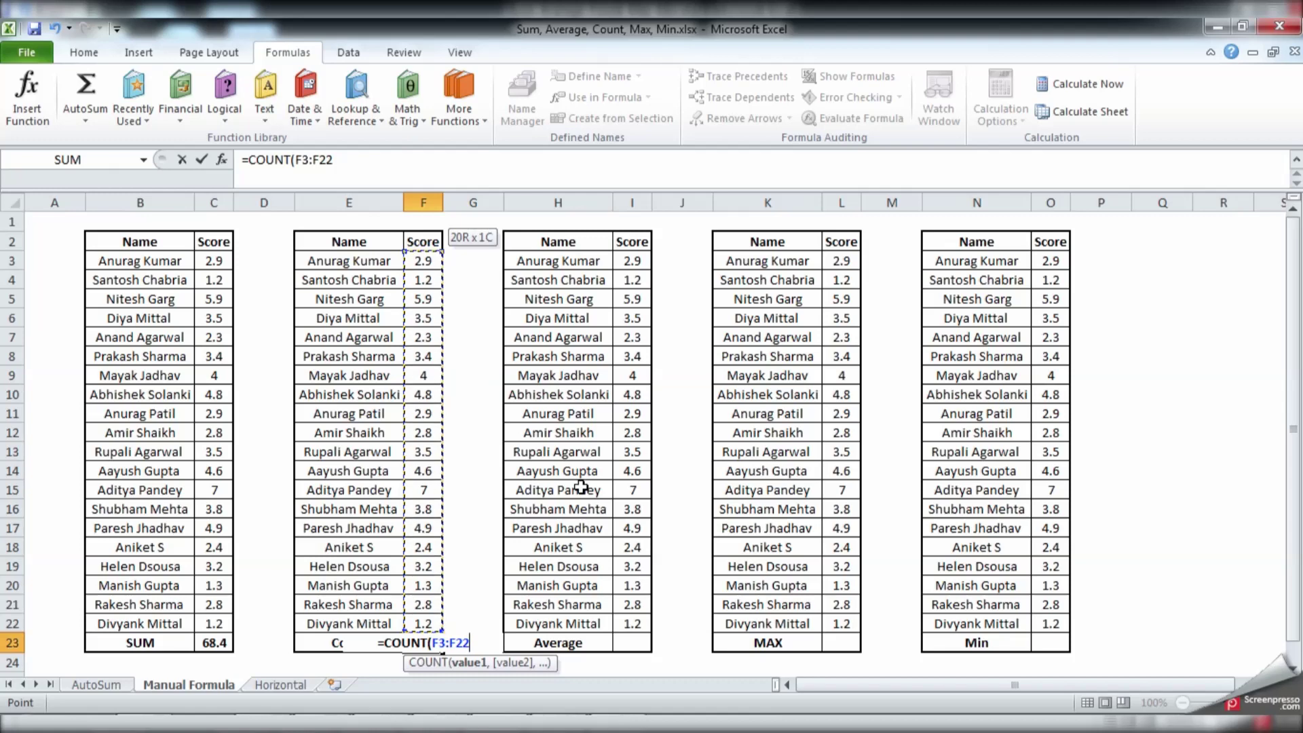
{"action": "key", "text": "Return"}
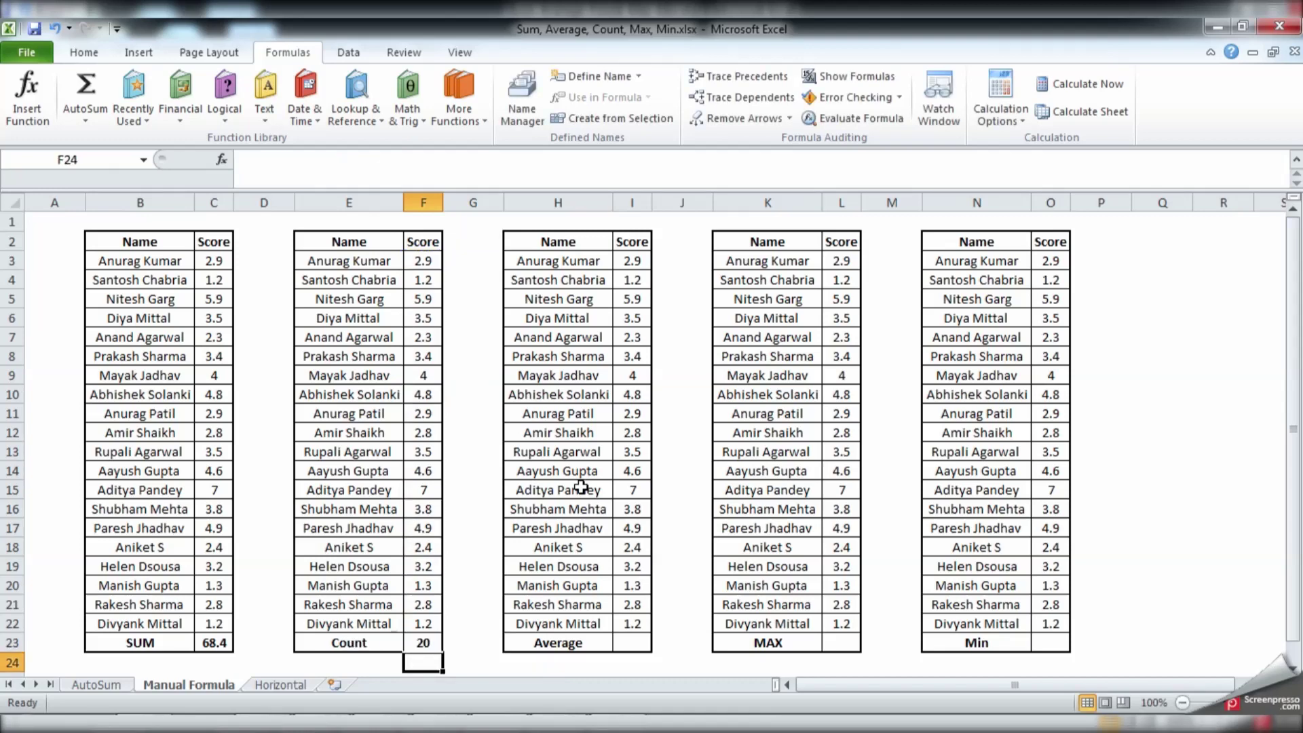
Enter =AVERAGE(I3:I22) in I23 via autocomplete, giving 3.42
{"action": "left_click", "coordinate": [633, 642]}
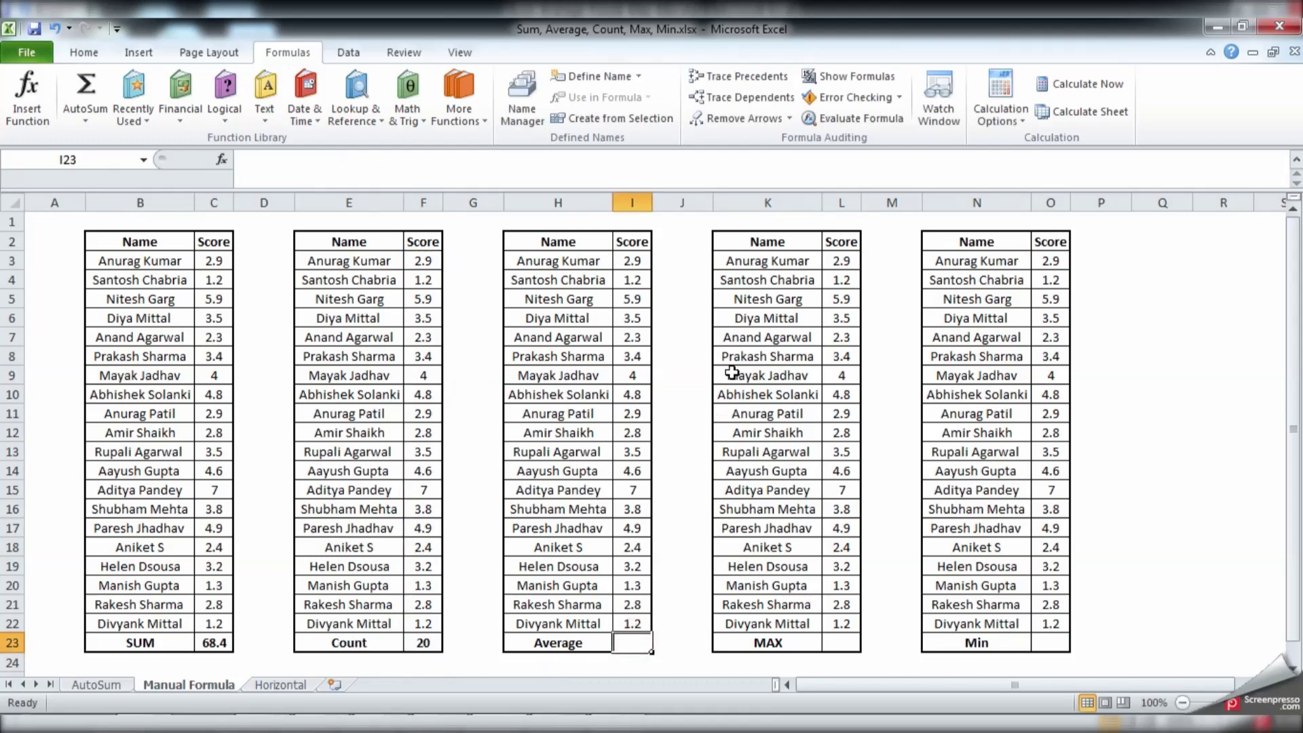
{"action": "type", "text": "="}
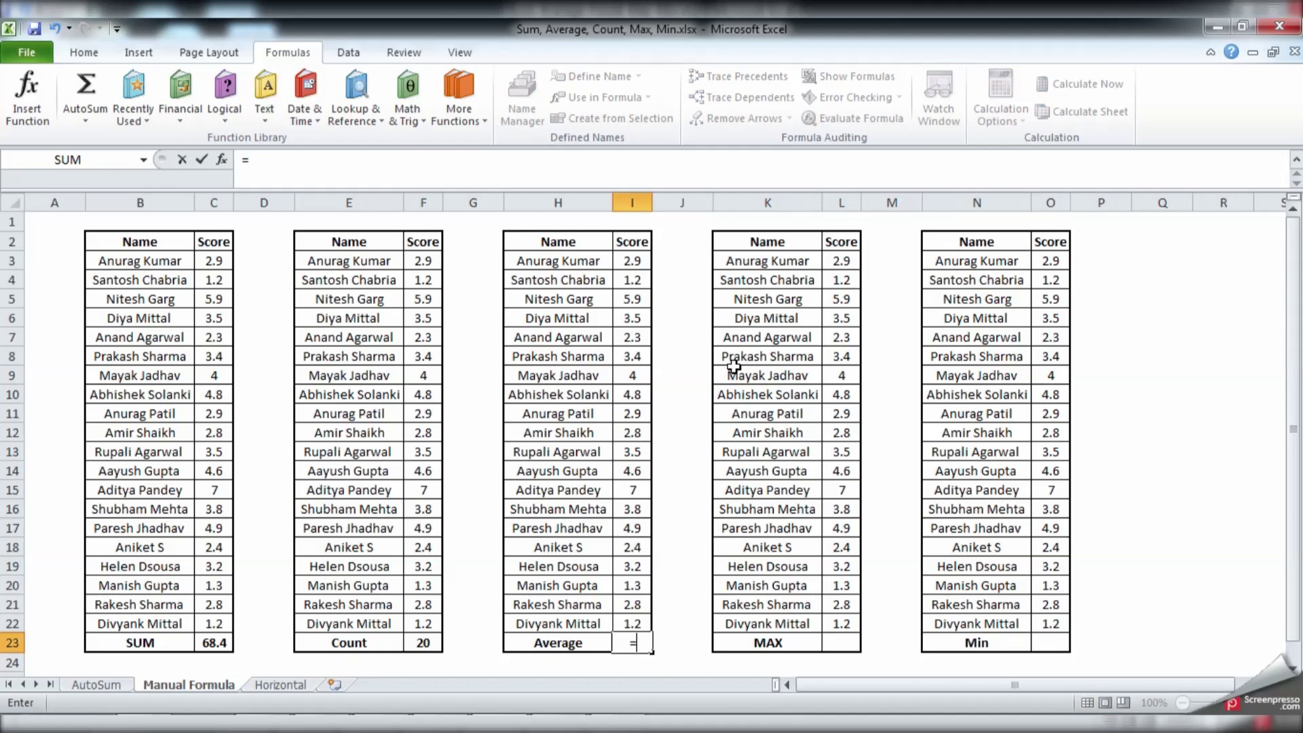
{"action": "type", "text": "AV"}
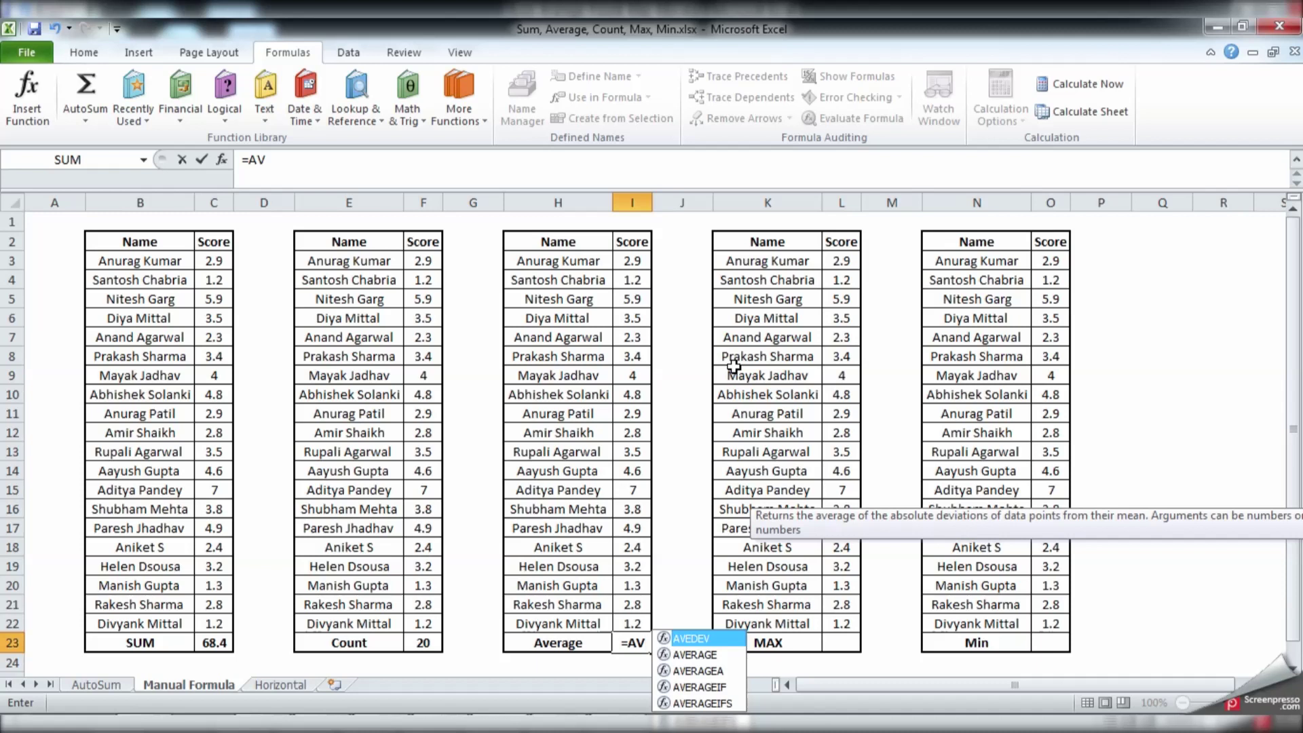
{"action": "key", "text": "Down"}
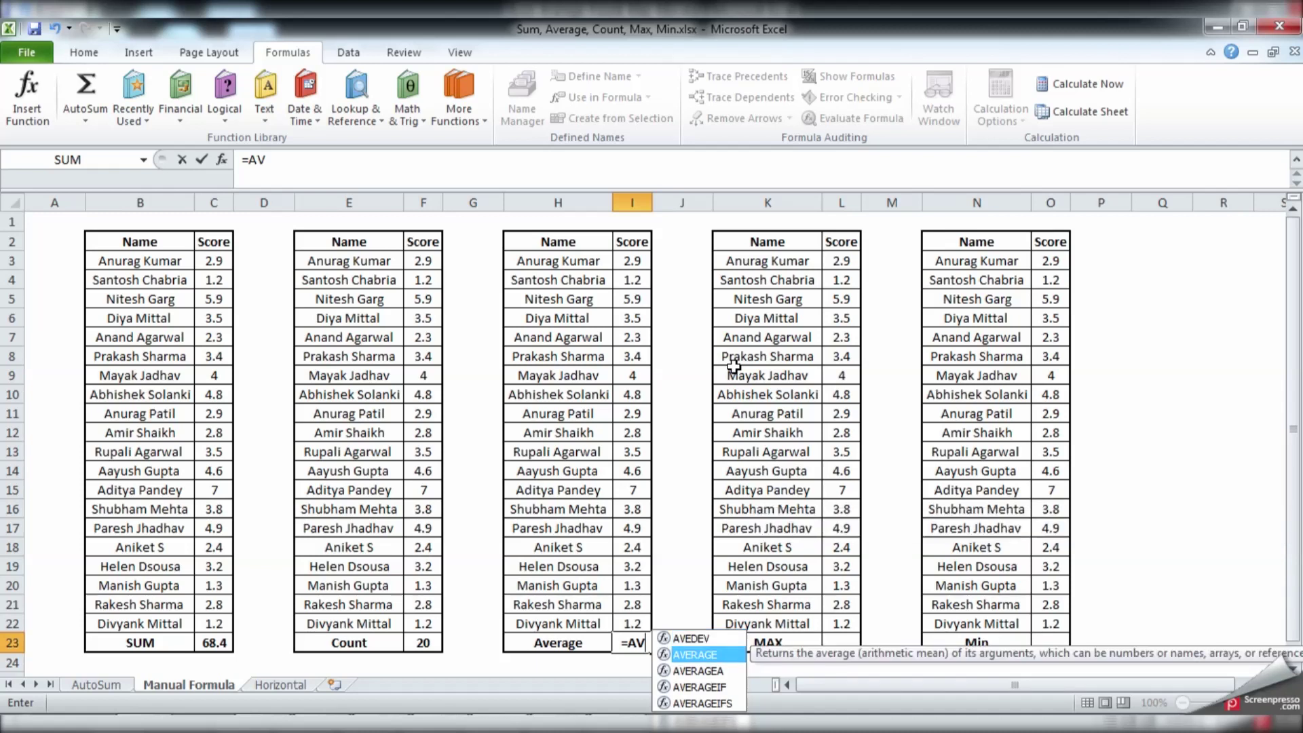
{"action": "key", "text": "Tab"}
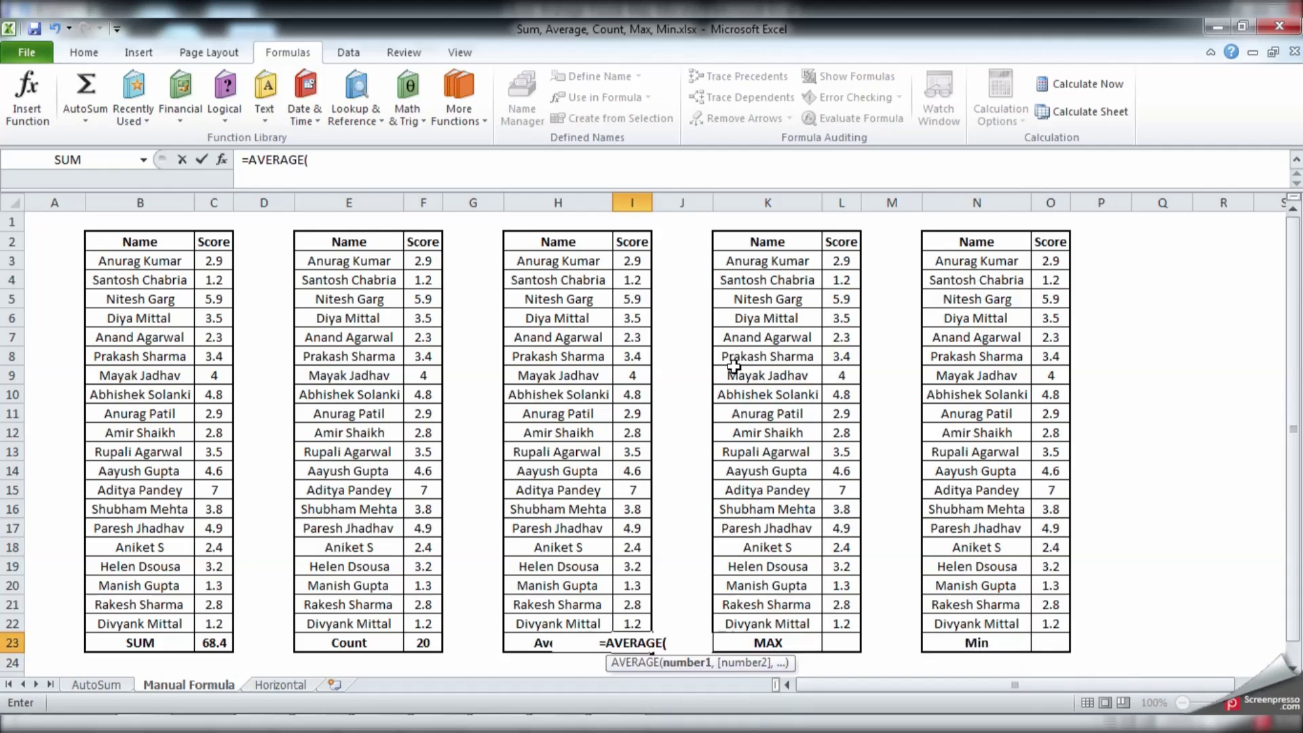
{"action": "left_click_drag", "start_coordinate": [631, 261], "coordinate": [644, 619]}
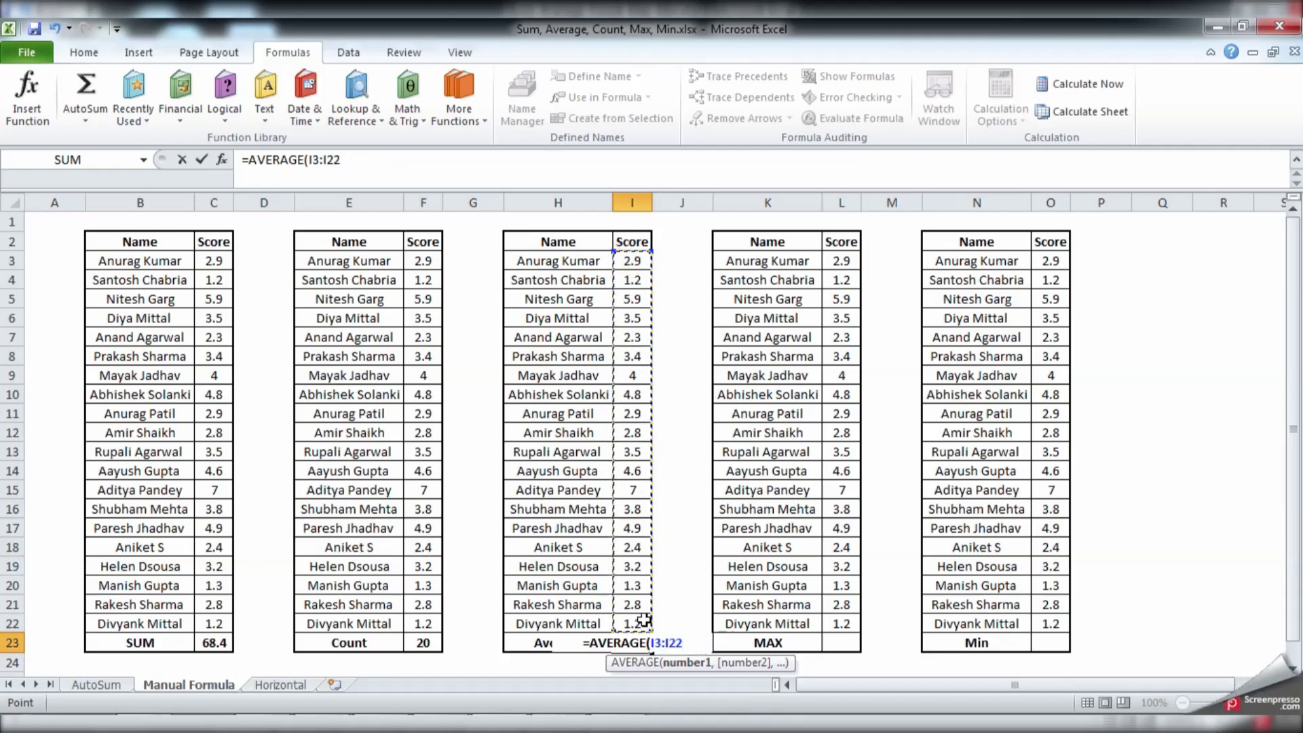
{"action": "type", "text": ")"}
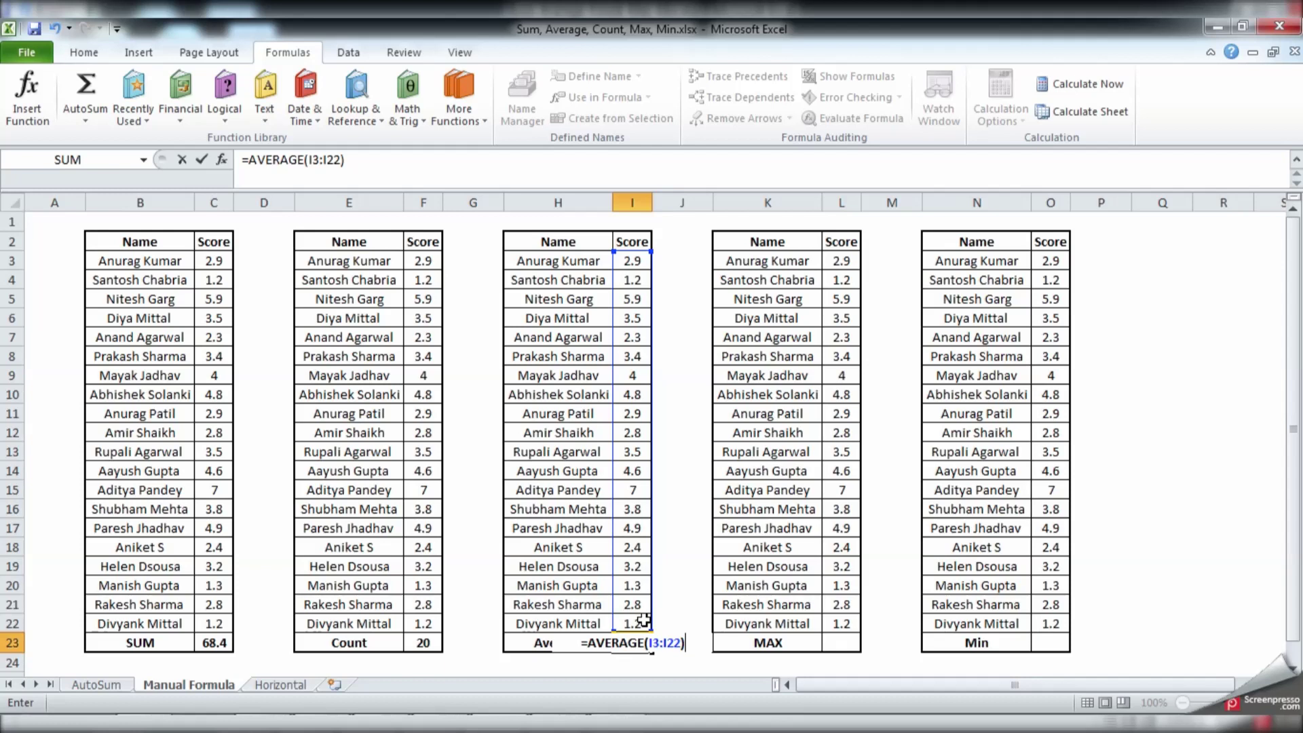
{"action": "key", "text": "Return"}
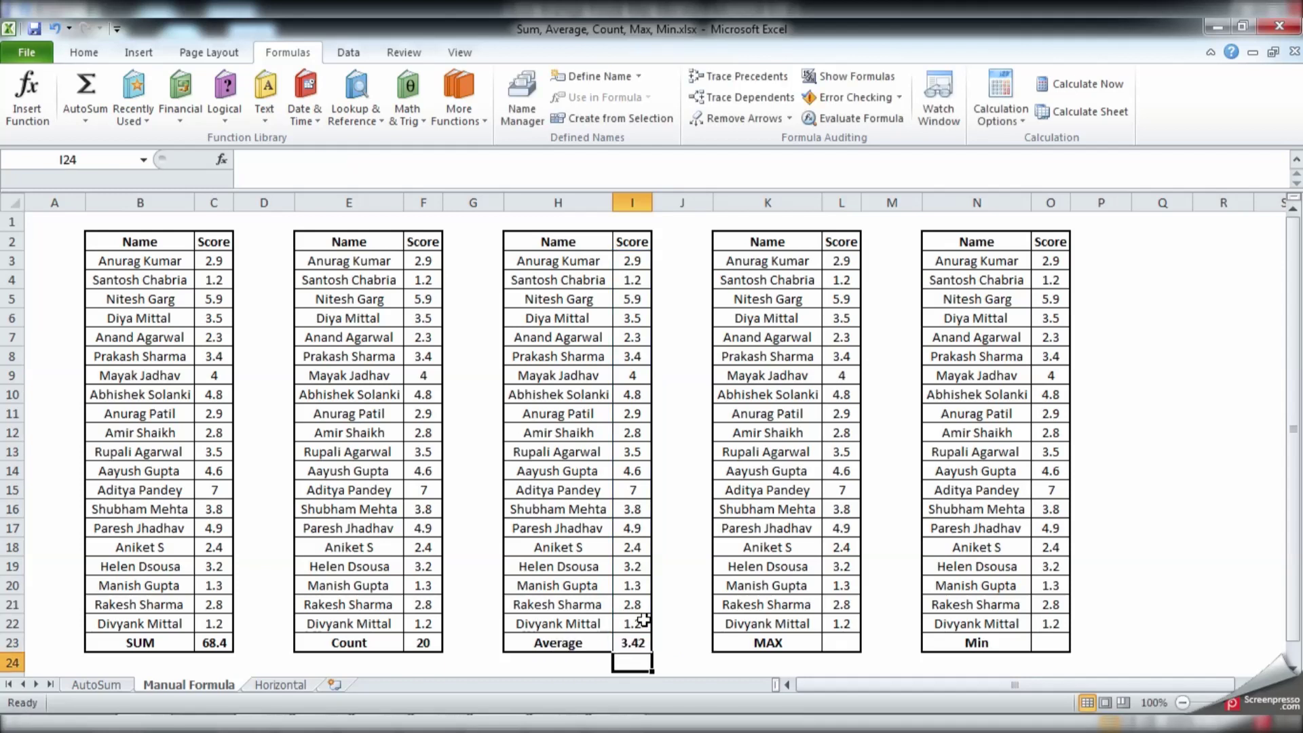
Enter a hand-written =MAX(L3:L22) formula in L23, giving 7, and recheck it
{"action": "left_click", "coordinate": [848, 643]}
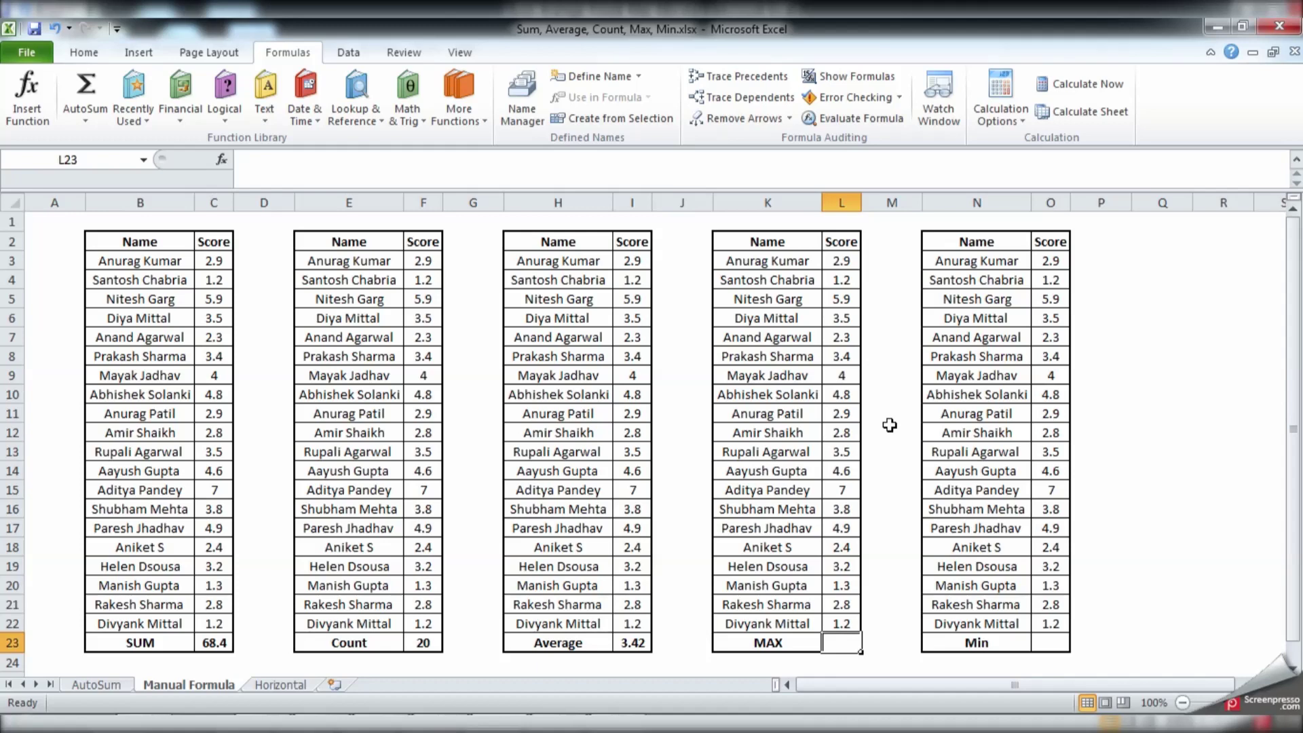
{"action": "type", "text": "=M"}
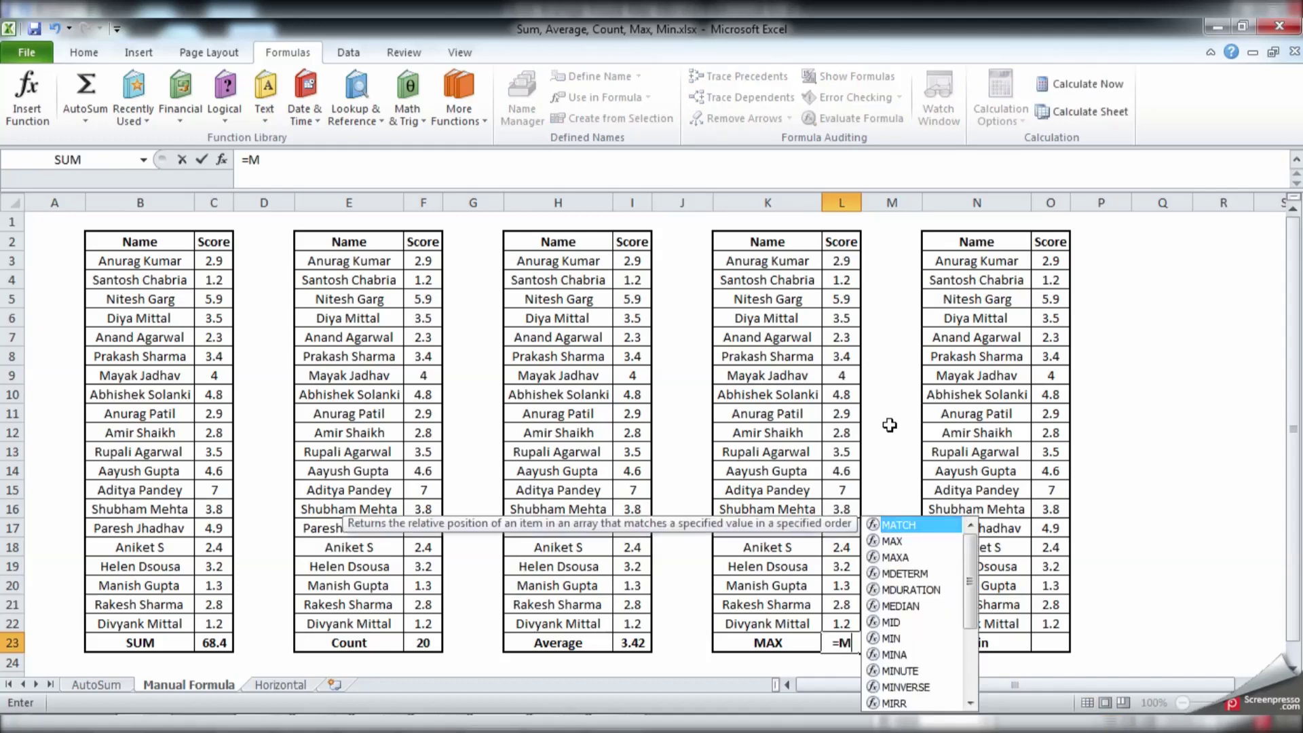
{"action": "type", "text": "AX"}
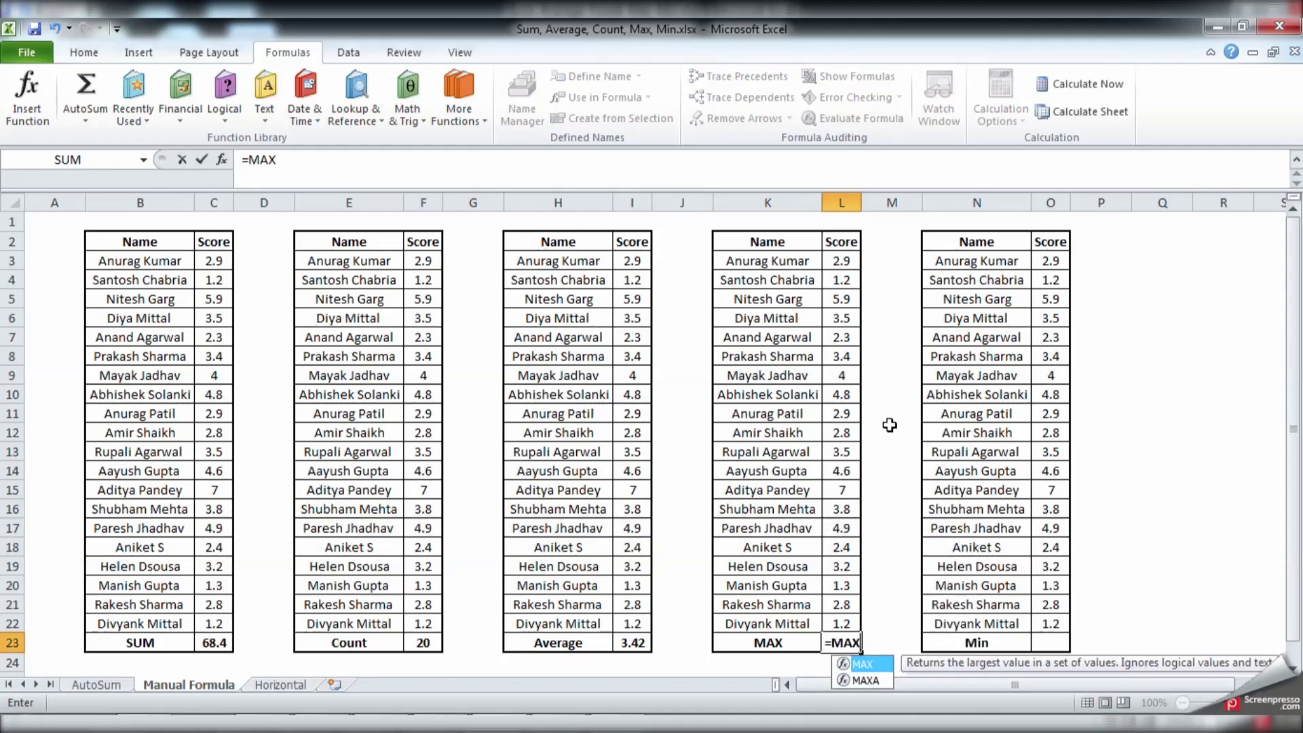
{"action": "type", "text": "("}
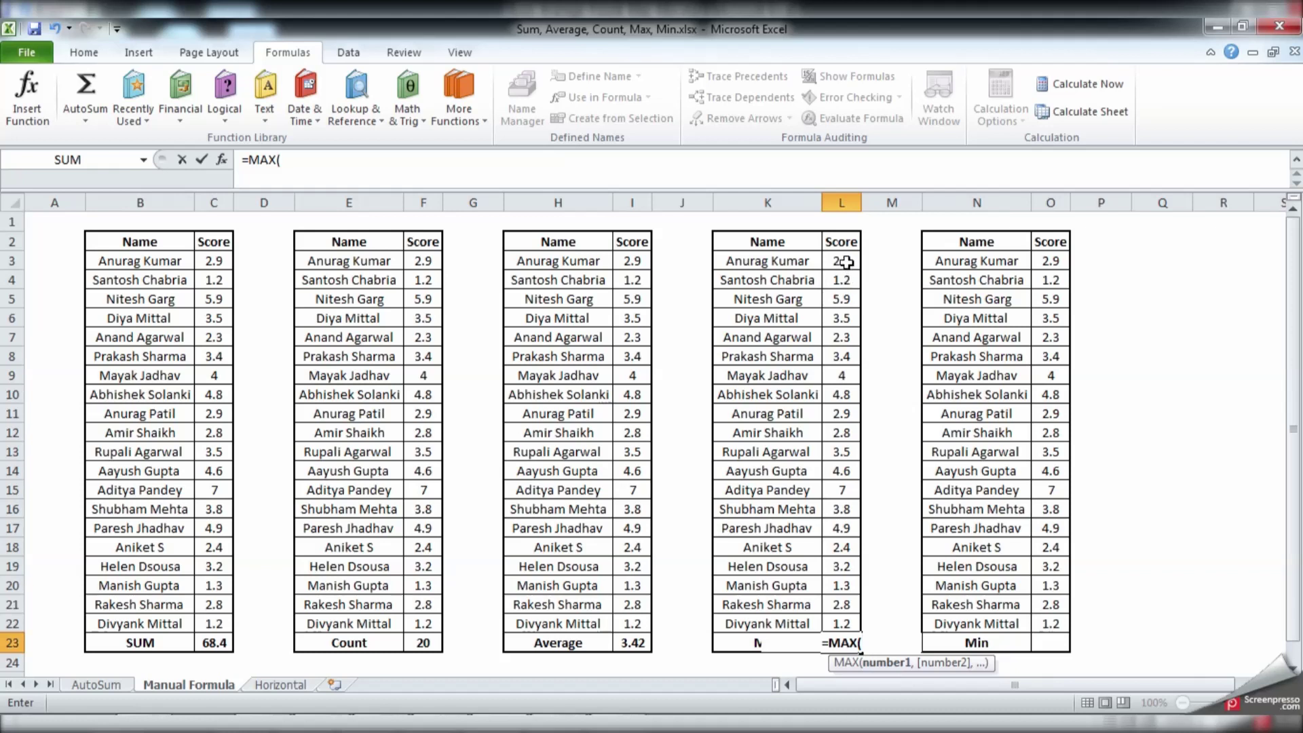
{"action": "left_click_drag", "start_coordinate": [841, 261], "coordinate": [841, 620]}
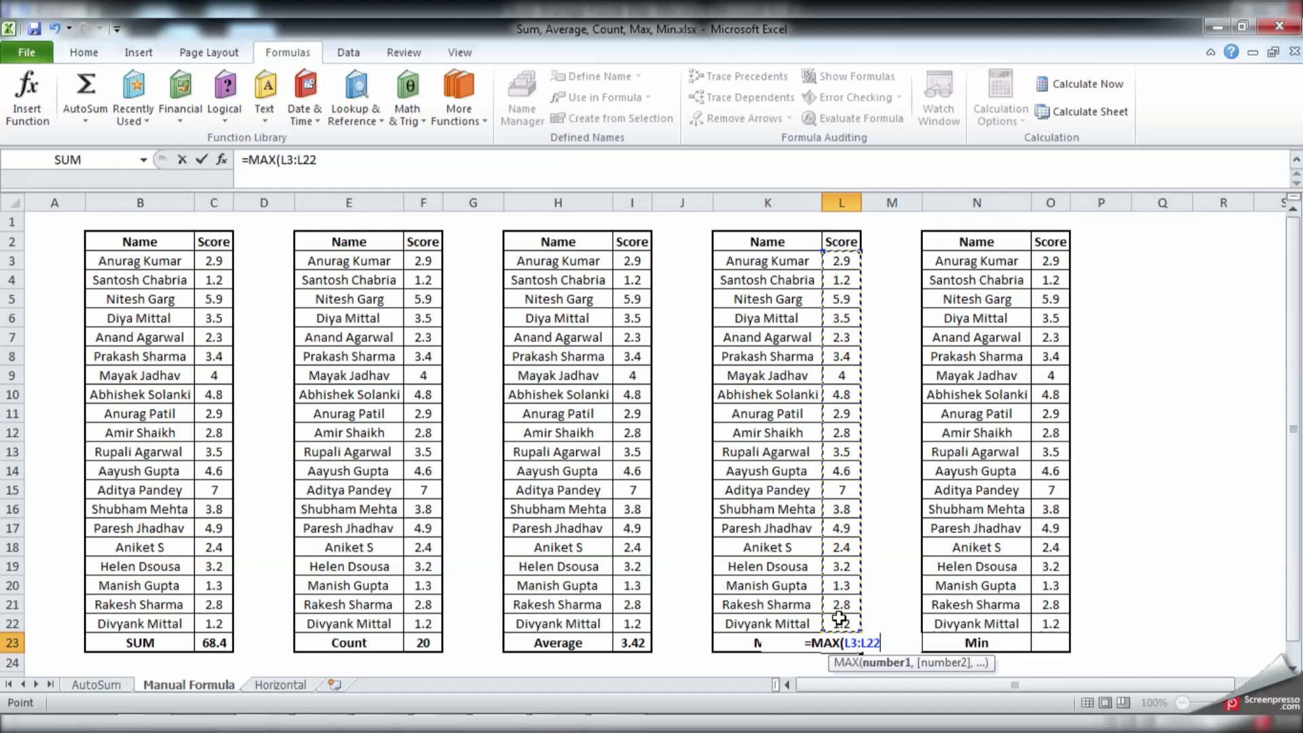
{"action": "key", "text": "Return"}
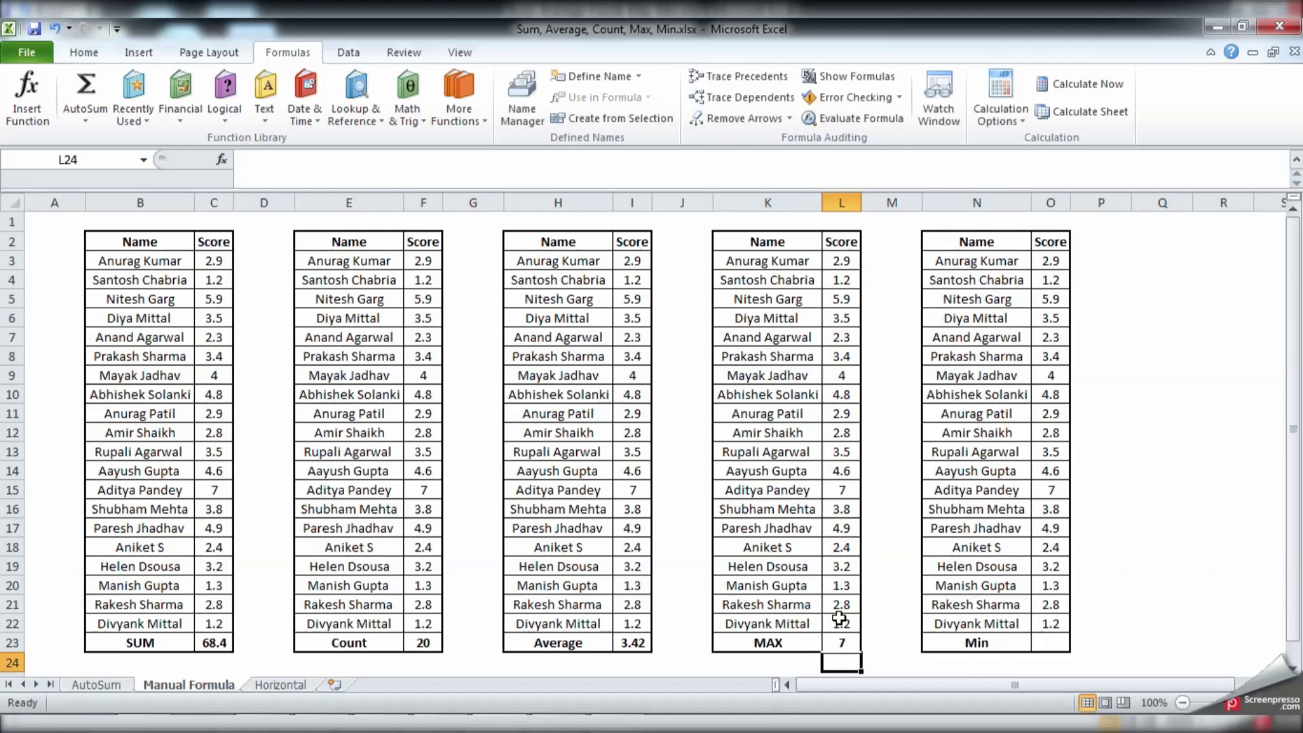
{"action": "key", "text": "Up"}
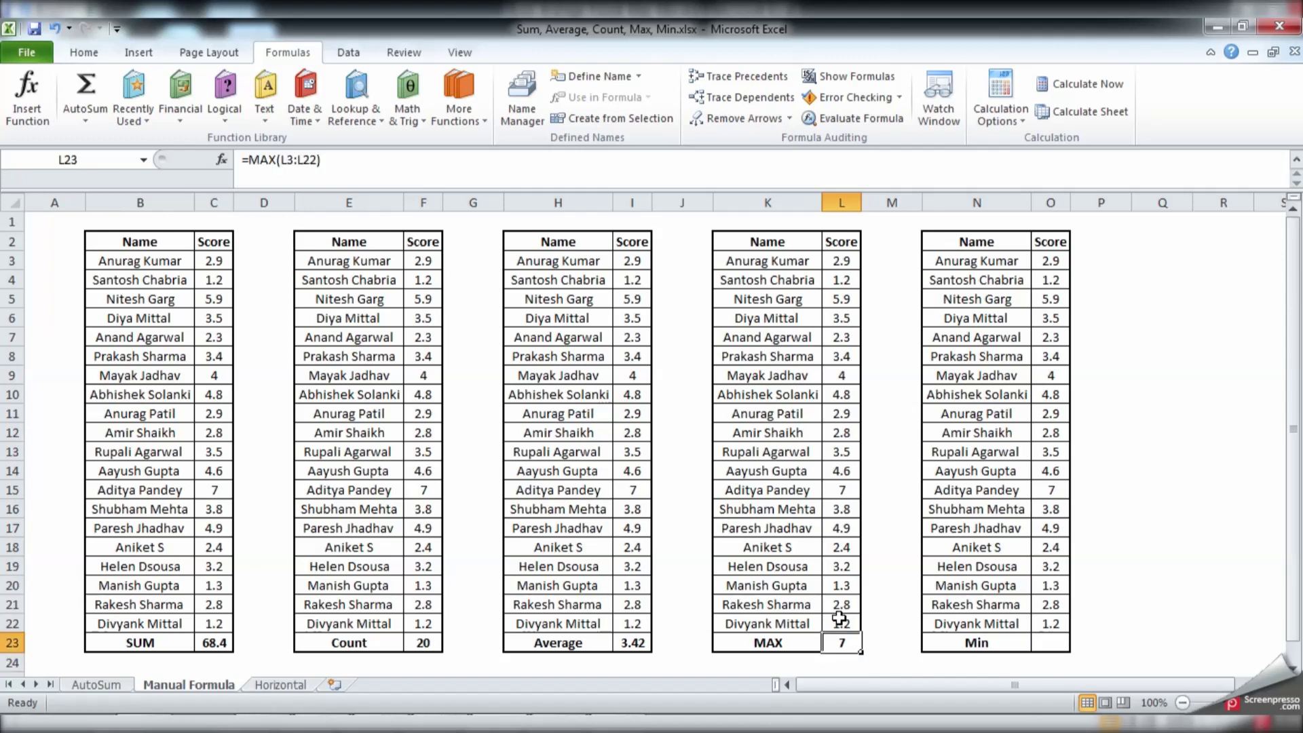
Enter a hand-written =MIN(O3:O22) formula in O23, giving 1.2
{"action": "key", "text": "Right"}
{"action": "key", "text": "Right"}
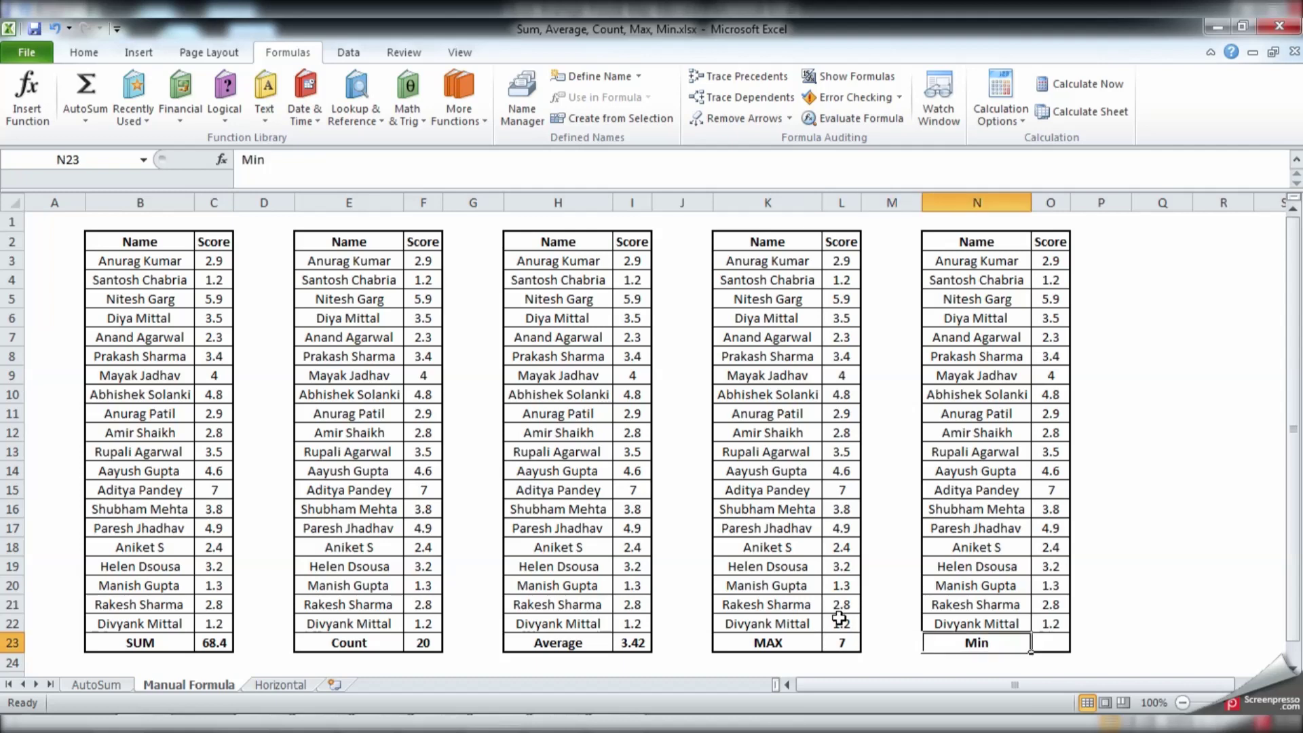
{"action": "key", "text": "Right"}
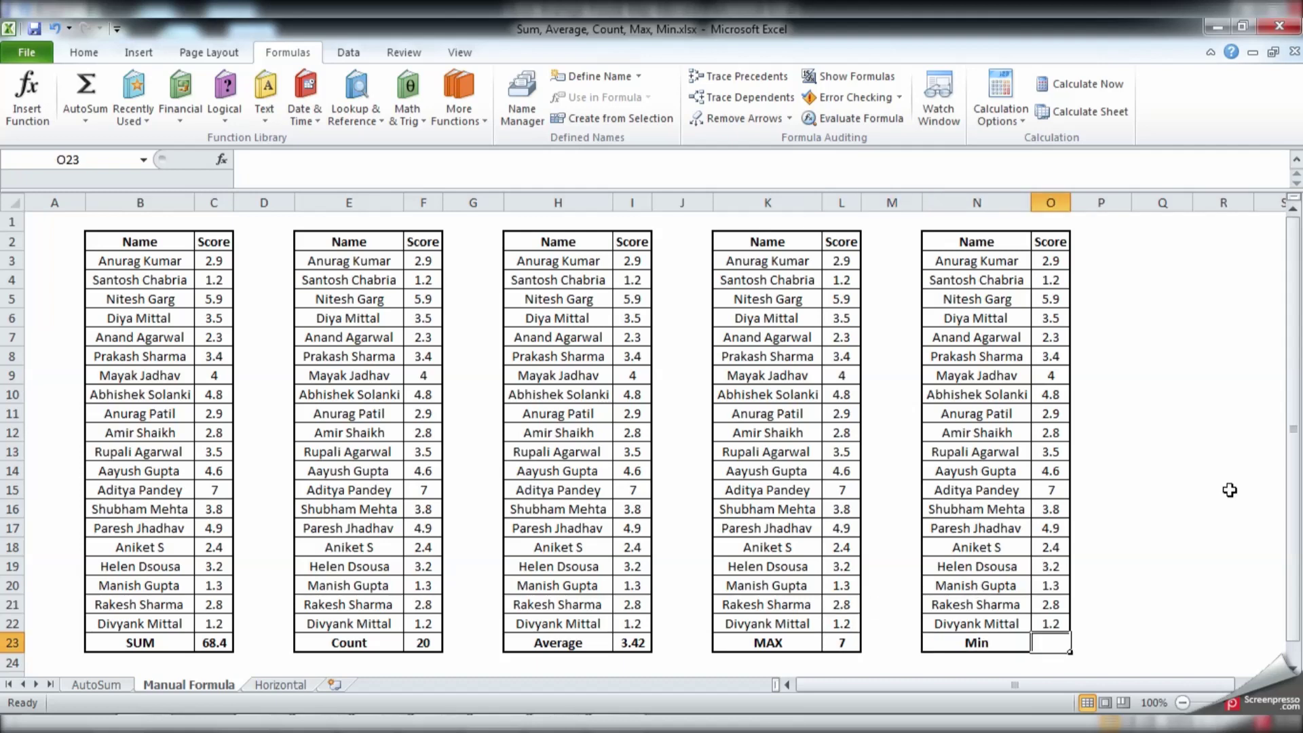
{"action": "type", "text": "=MIN"}
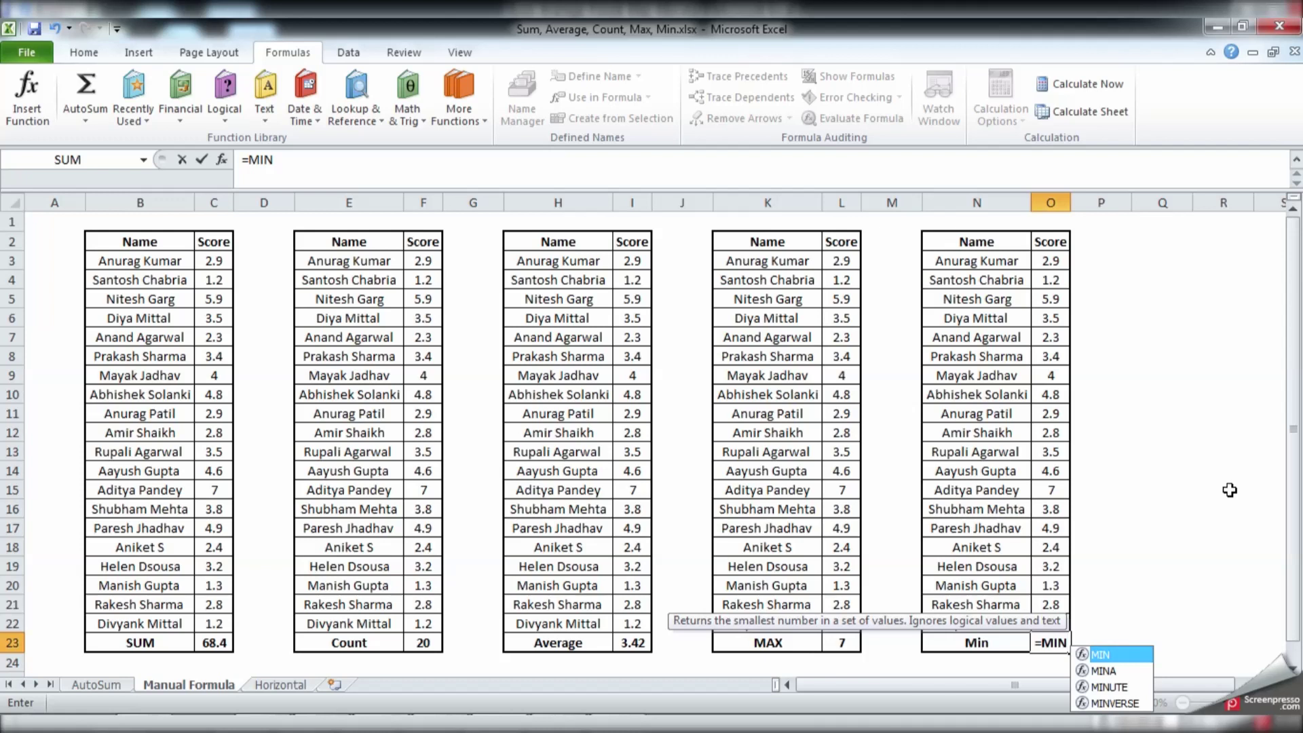
{"action": "type", "text": "("}
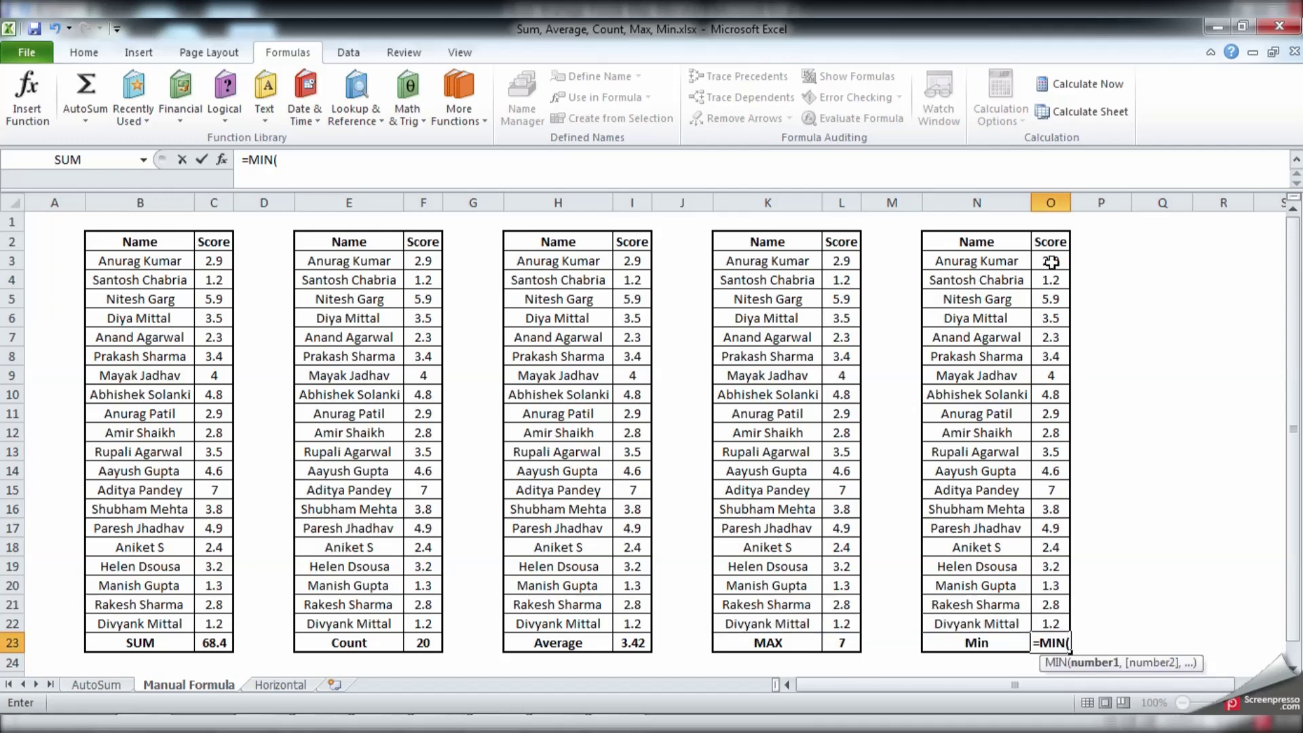
{"action": "left_click_drag", "start_coordinate": [1051, 262], "coordinate": [1055, 620]}
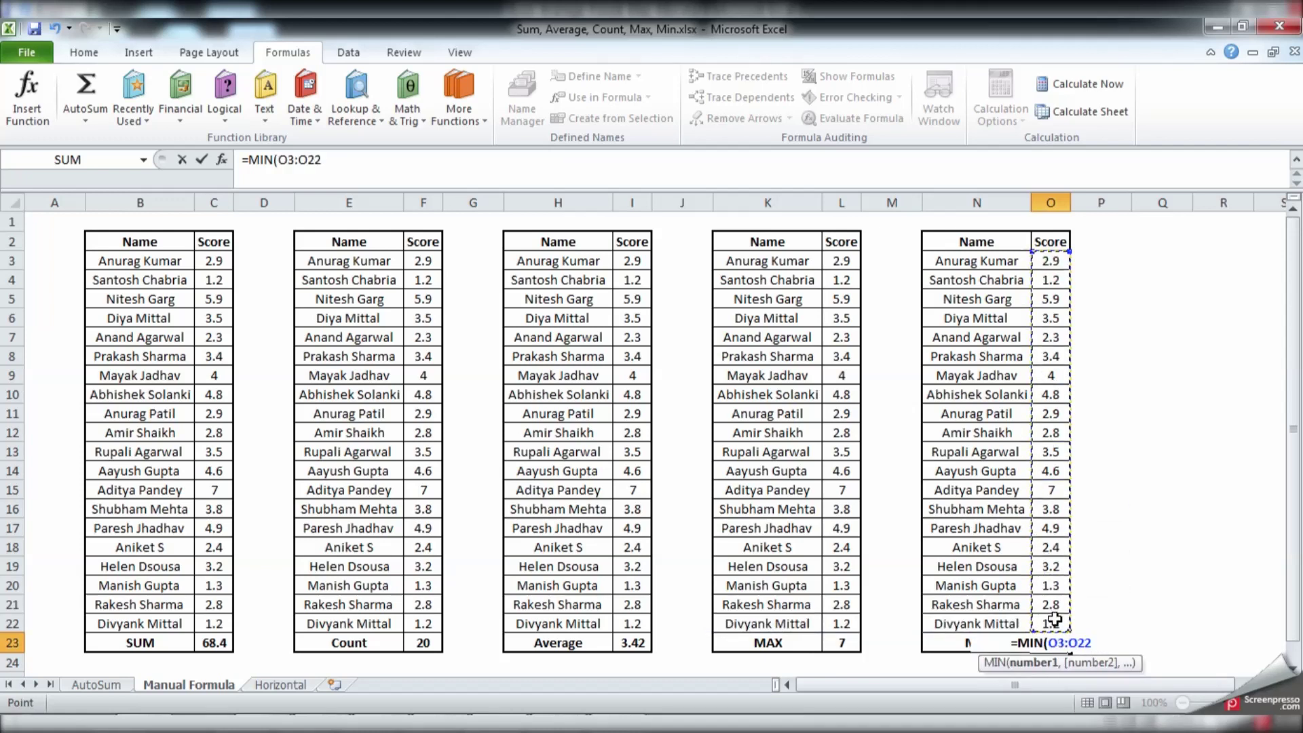
{"action": "type", "text": ")"}
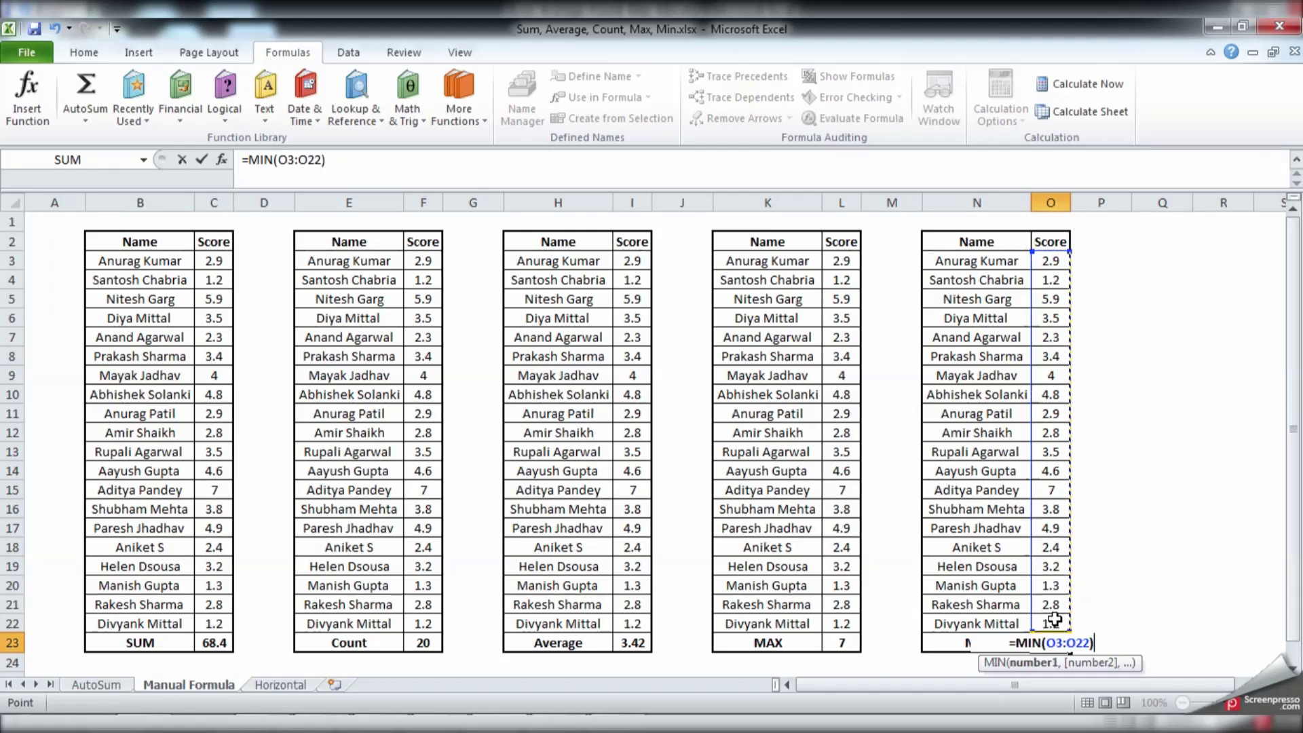
{"action": "key", "text": "Return"}
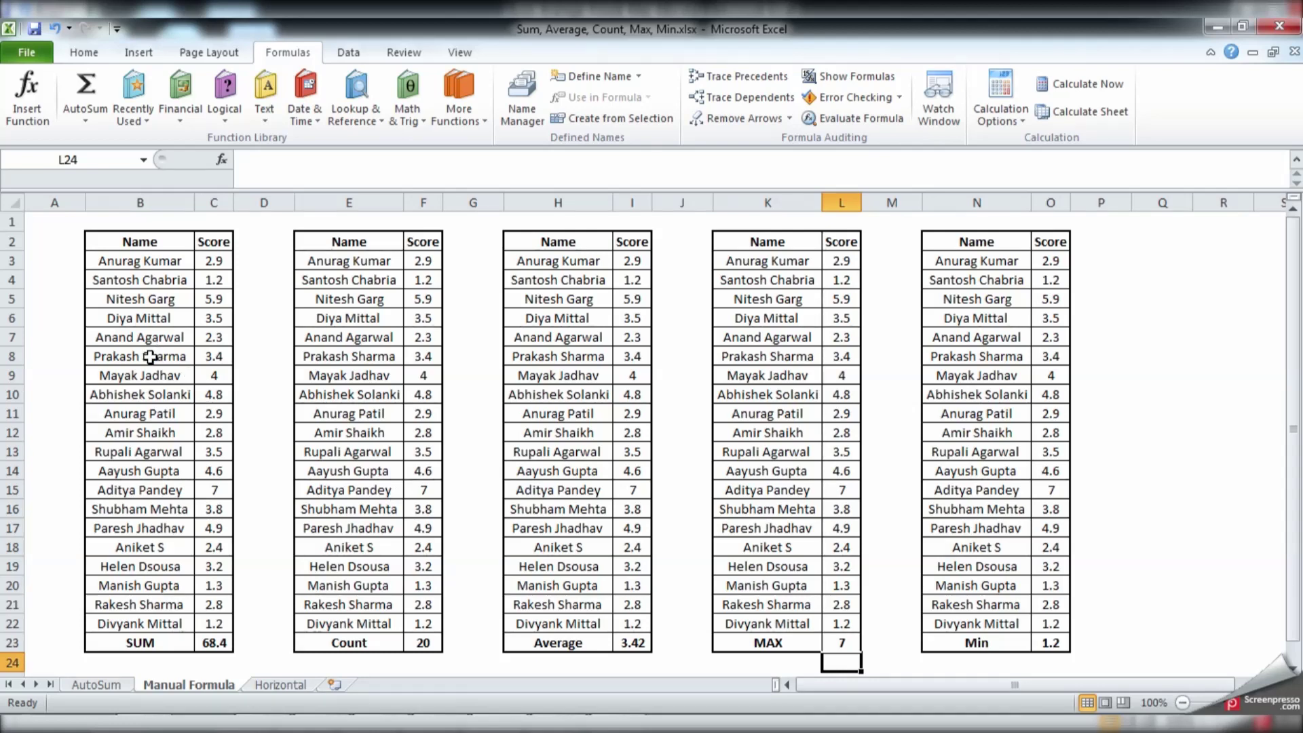
On the Horizontal sheet, total the score row into M5 with AutoSum Sum
{"action": "left_click", "coordinate": [279, 684]}
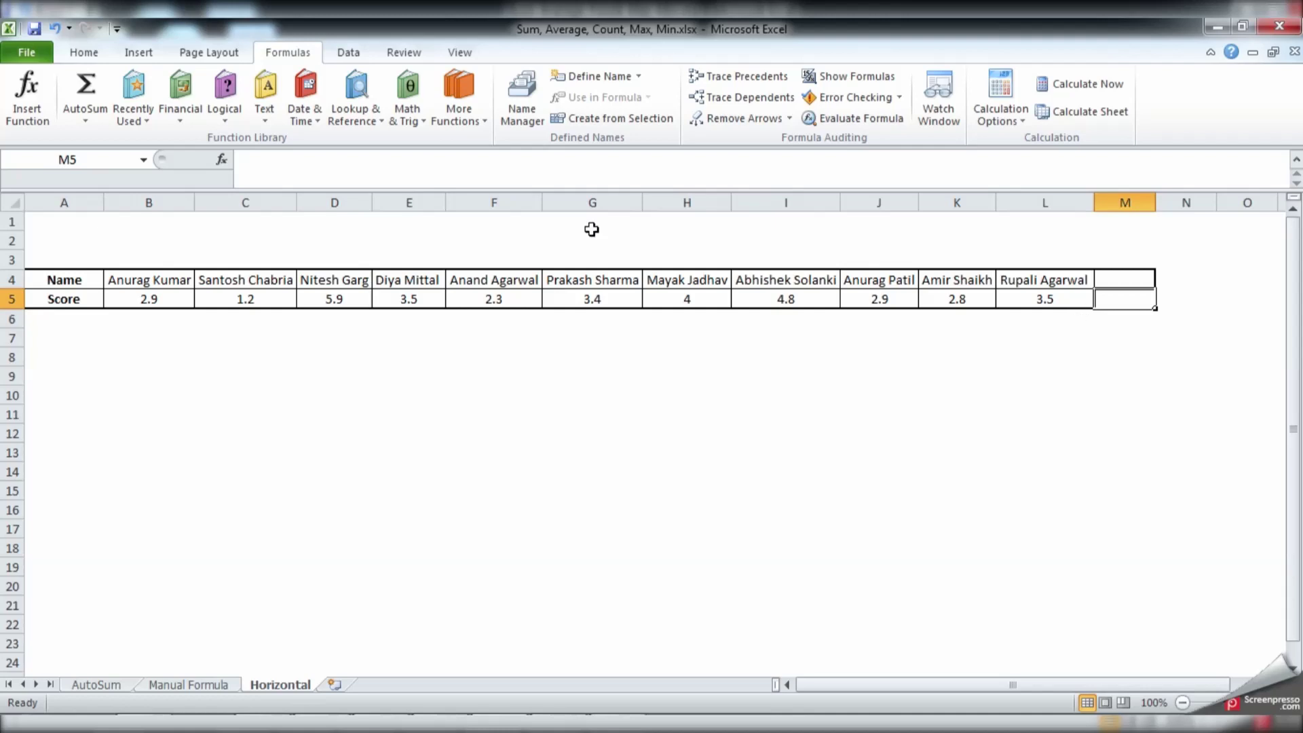
{"action": "left_click", "coordinate": [85, 123]}
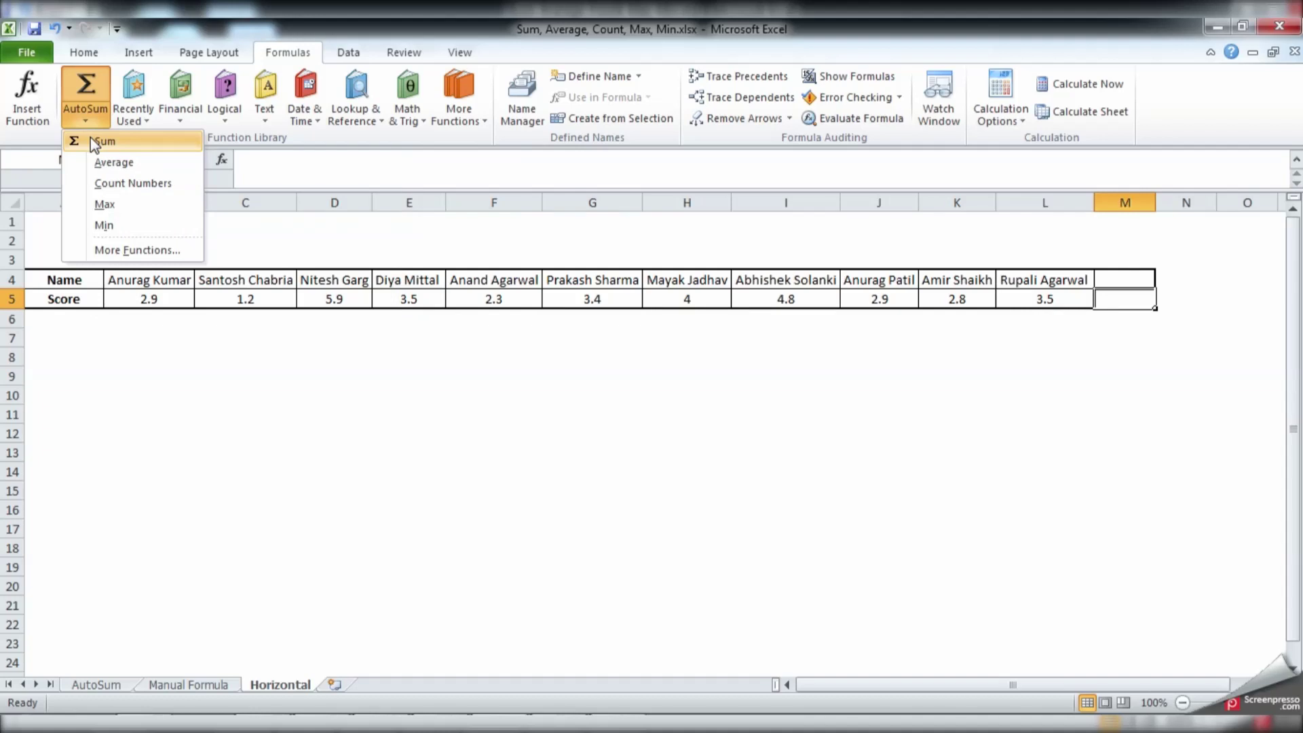
{"action": "left_click", "coordinate": [91, 138]}
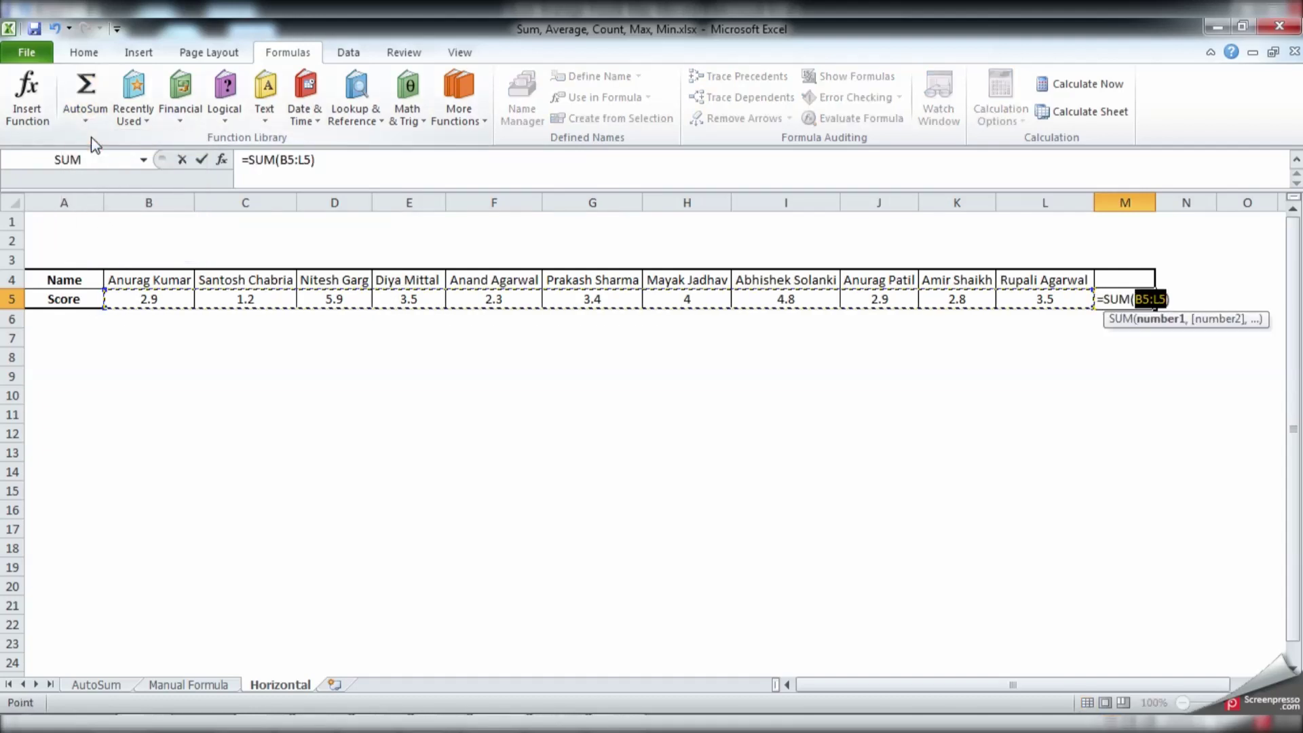
{"action": "key", "text": "Return"}
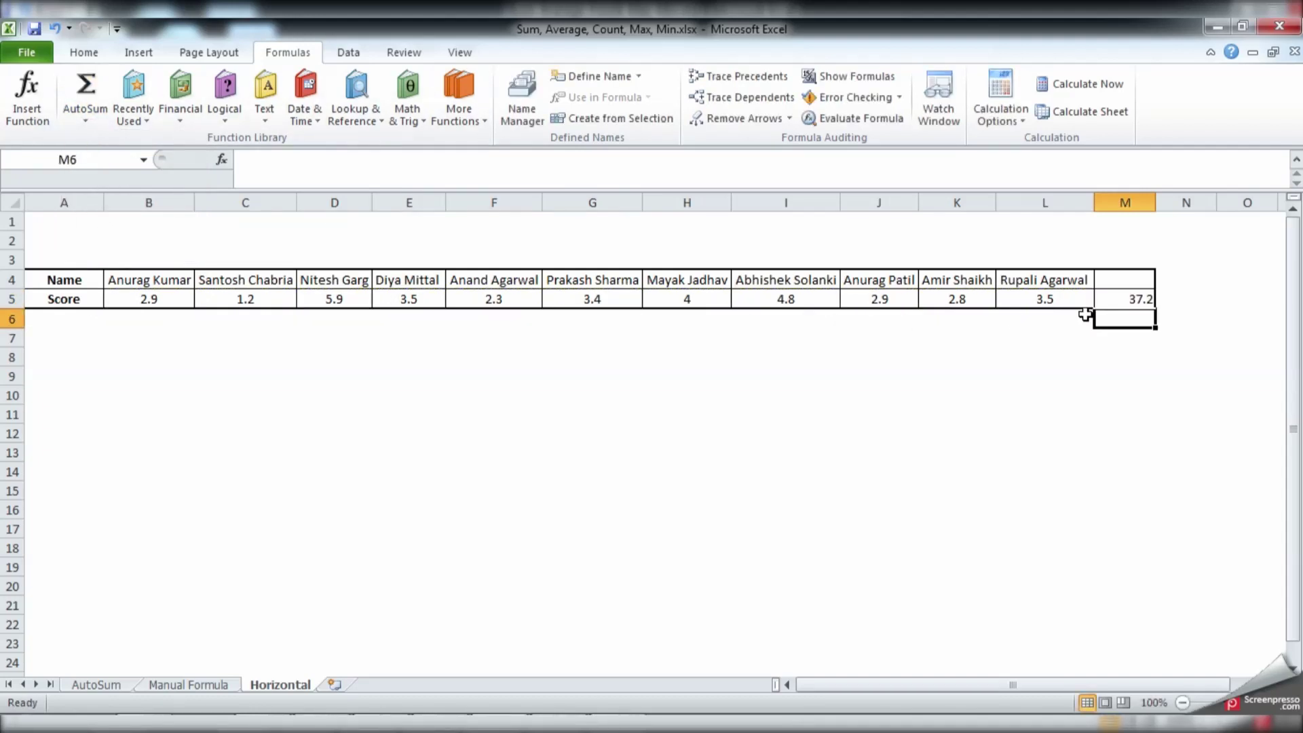
Replace the M5 total with an AutoSum average, then clear M5
{"action": "left_click", "coordinate": [1105, 301]}
{"action": "left_click", "coordinate": [85, 114]}
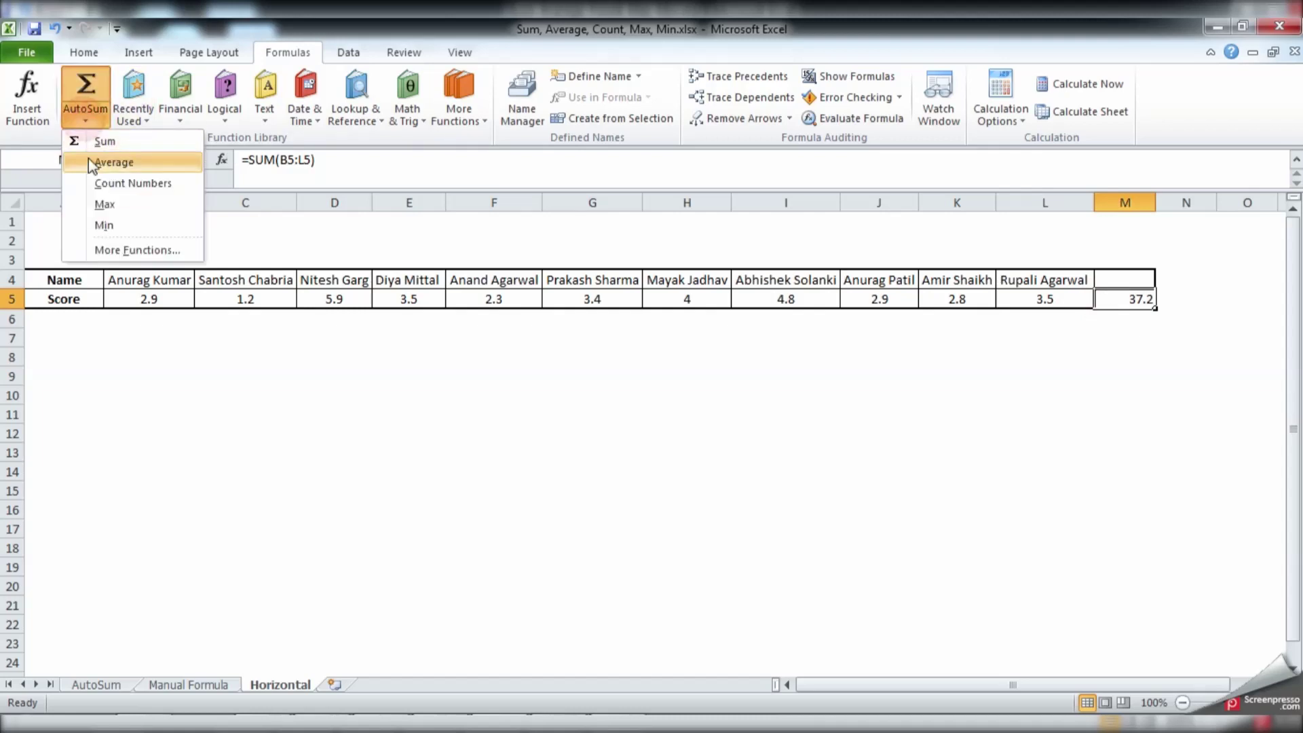
{"action": "left_click", "coordinate": [114, 161]}
{"action": "key", "text": "Return"}
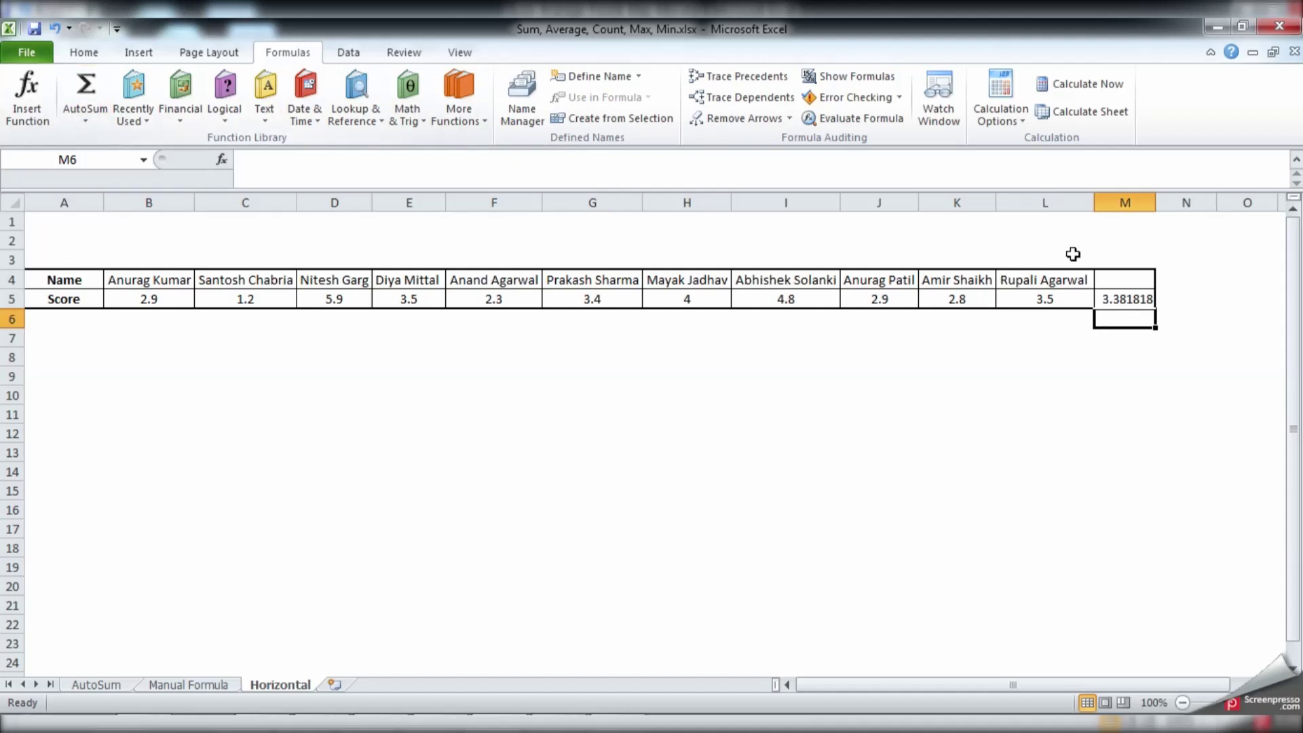
{"action": "left_click", "coordinate": [1139, 301]}
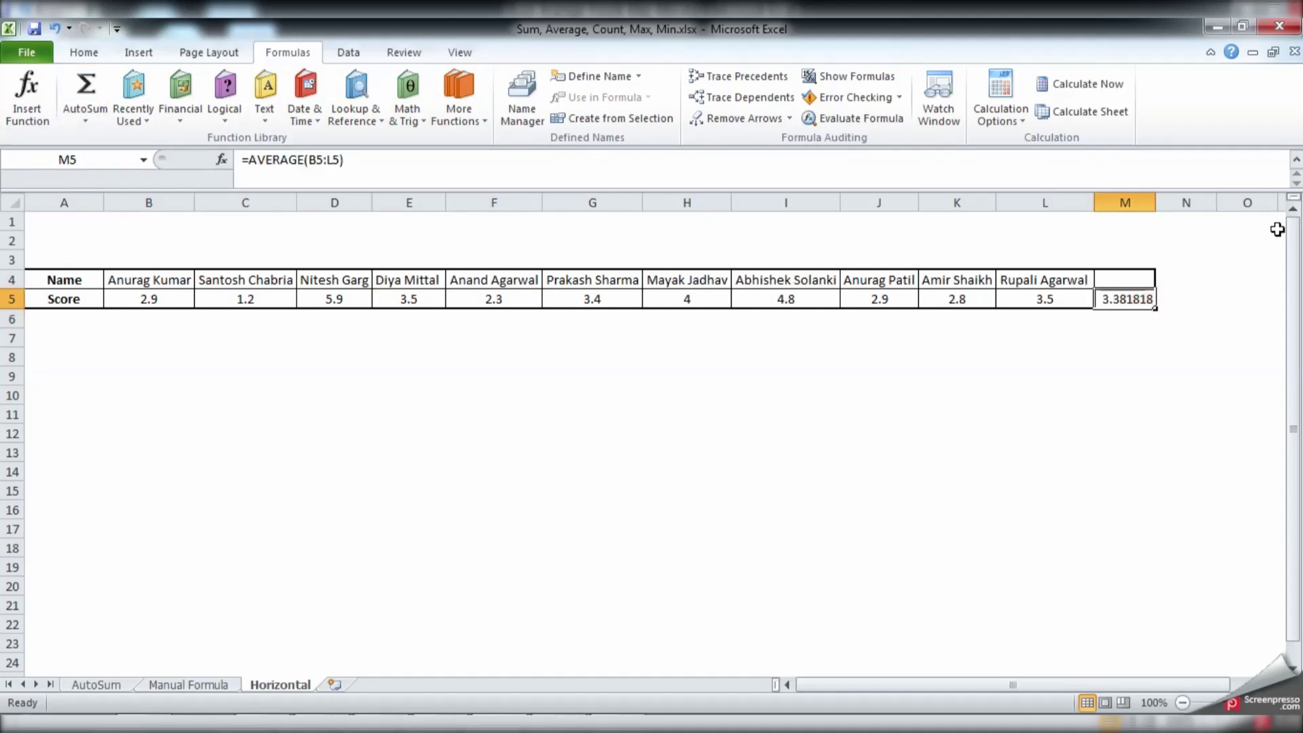
{"action": "key", "text": "Delete"}
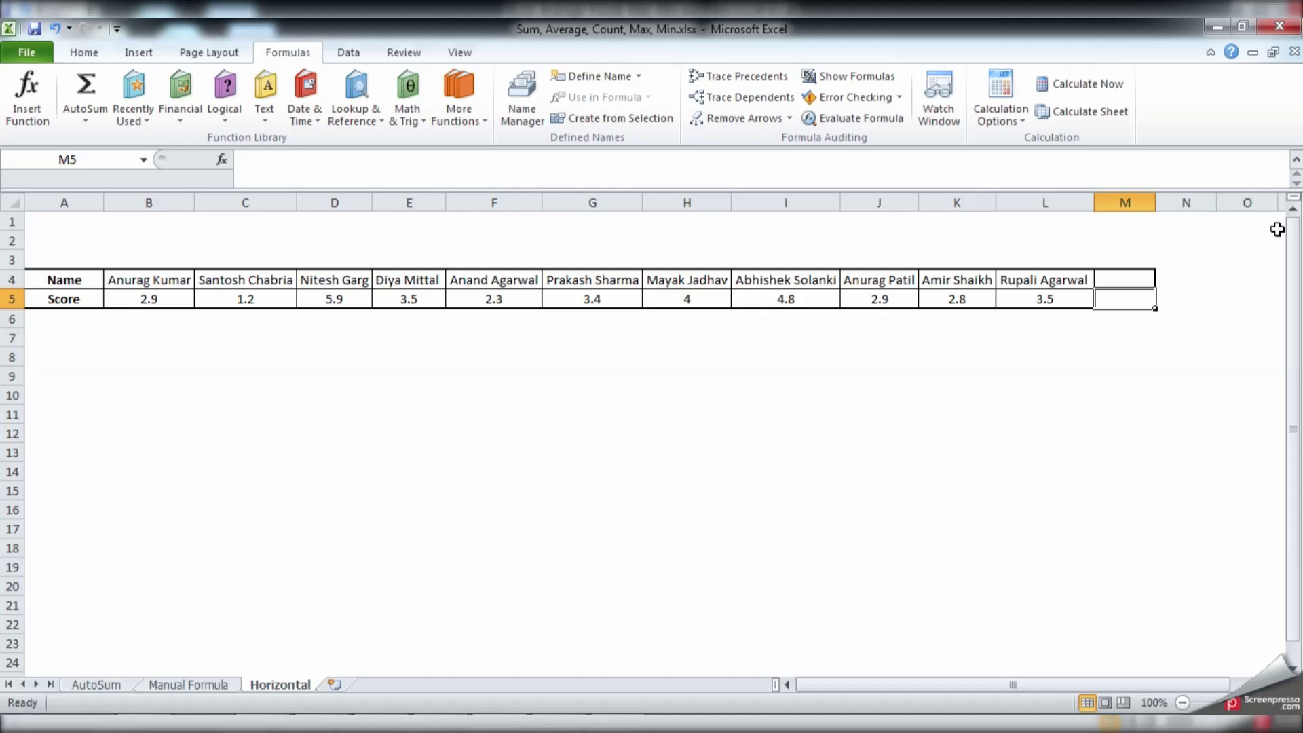
{"action": "type", "text": "=SUM"}
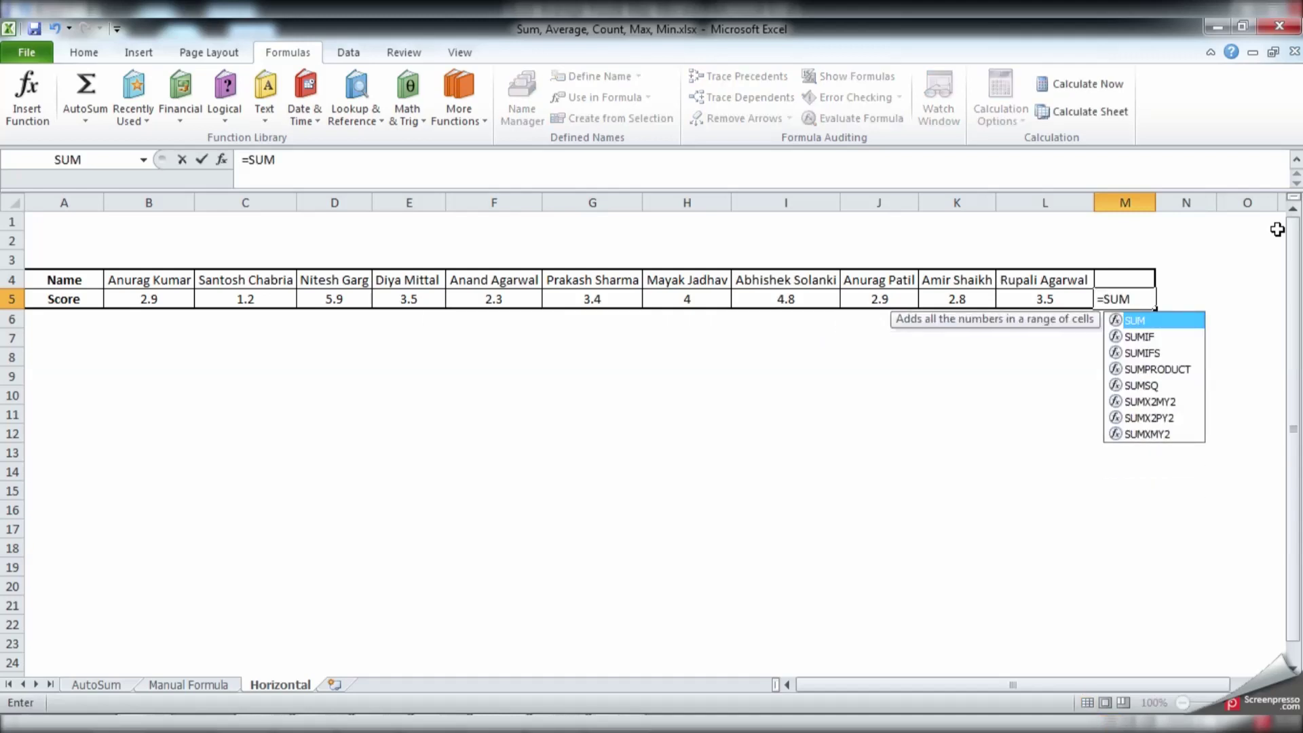
{"action": "type", "text": "("}
Enter a hand-typed =SUM(B5:L5) formula in M5
{"action": "left_click_drag", "start_coordinate": [168, 299], "coordinate": [1042, 300]}
{"action": "key", "text": "Return"}
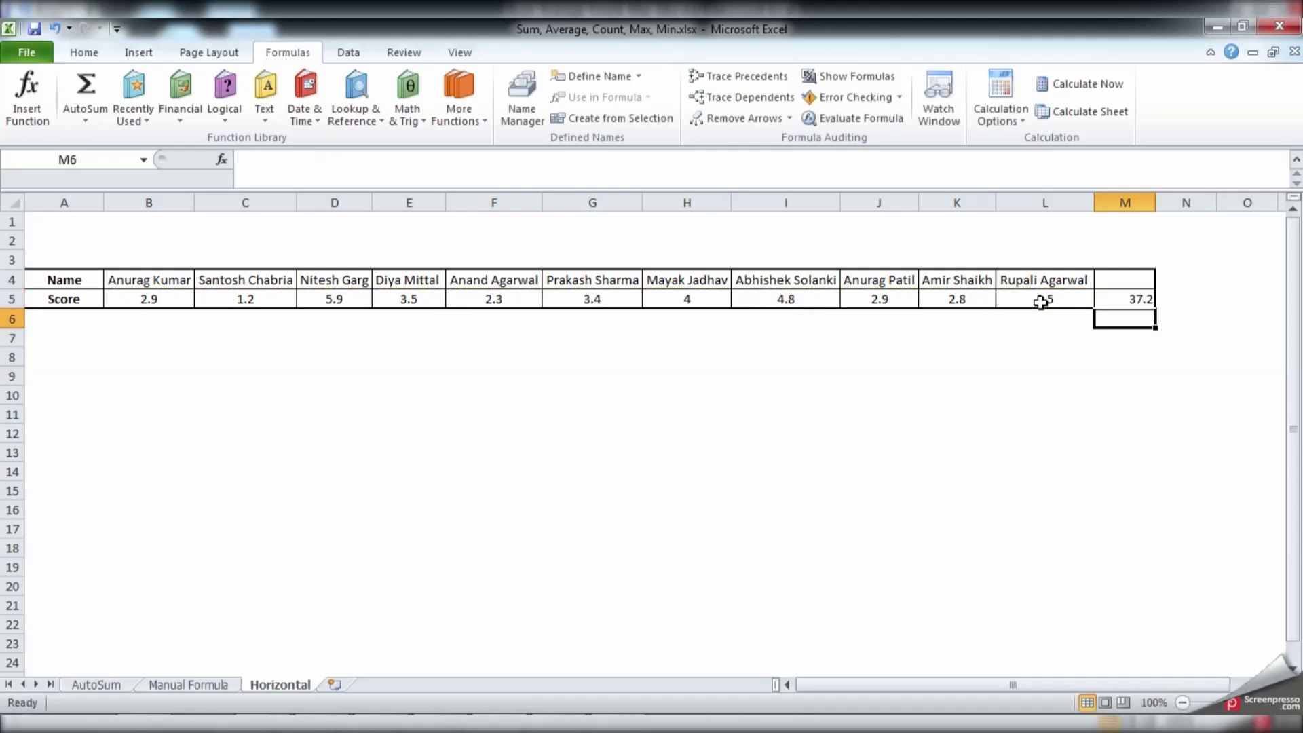
{"action": "key", "text": "Up"}
{"action": "type", "text": "=A"}
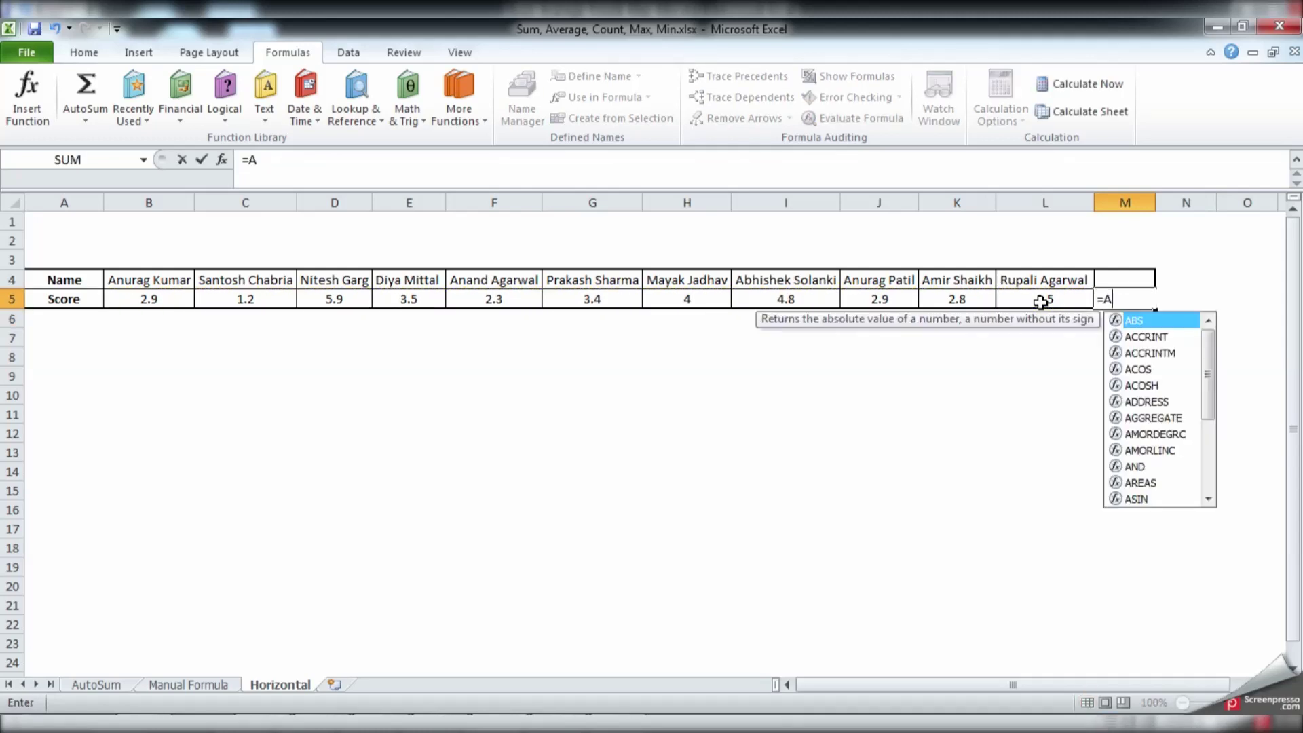
{"action": "type", "text": "VERA"}
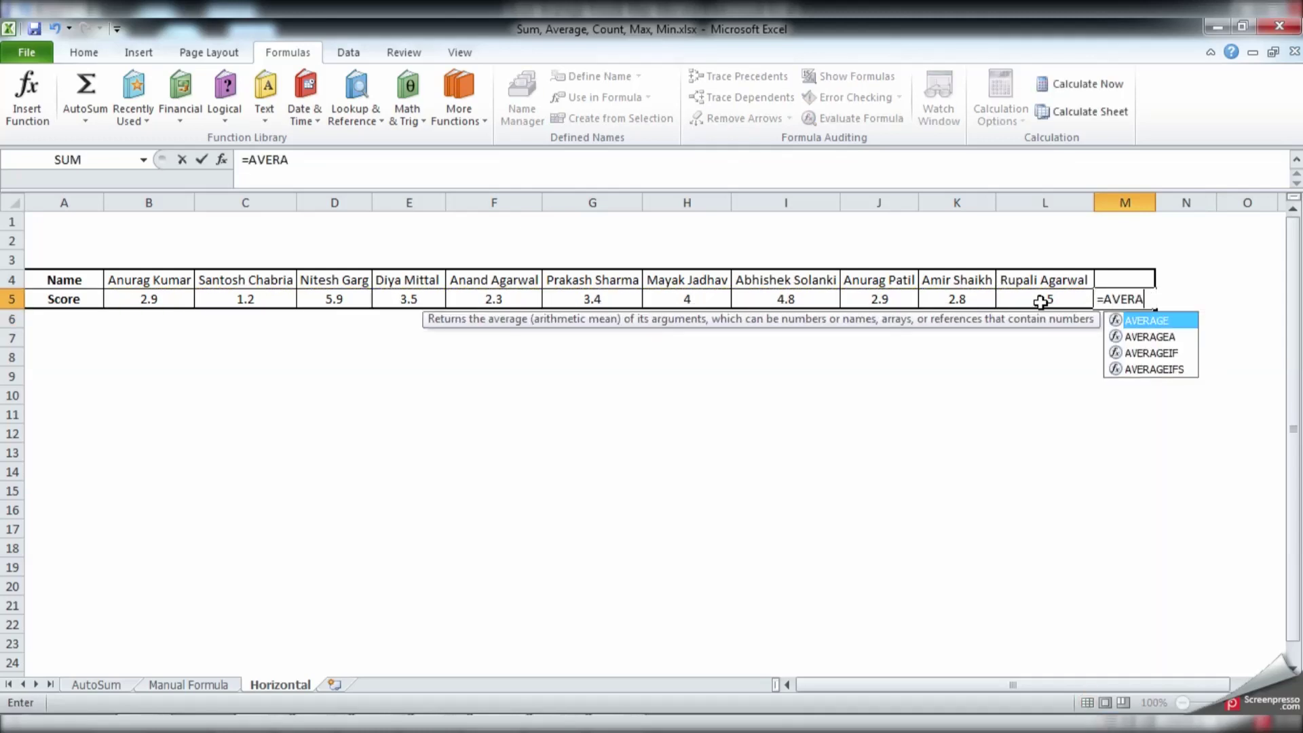
Replace it in M5 with =AVERAGE(B5:L5), giving 3.381818
{"action": "key", "text": "Tab"}
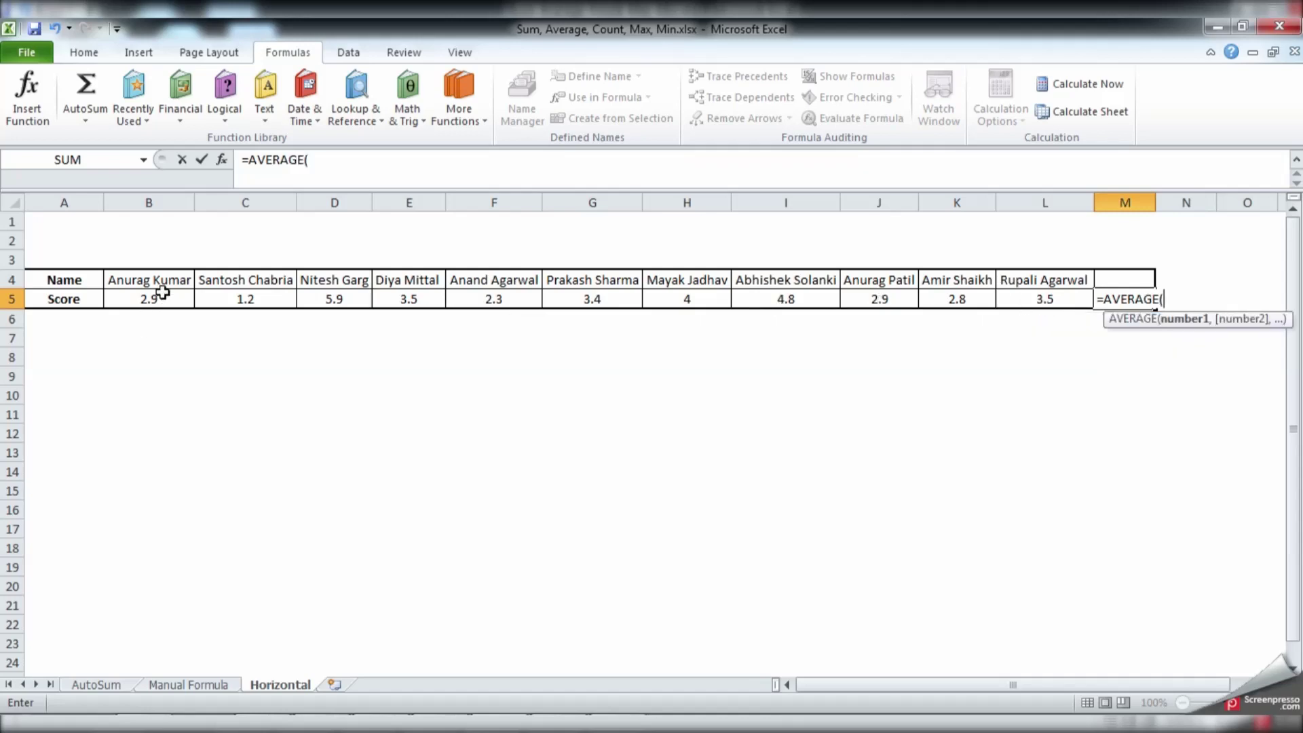
{"action": "left_click_drag", "start_coordinate": [149, 298], "coordinate": [1026, 299]}
{"action": "type", "text": "B5:L5)"}
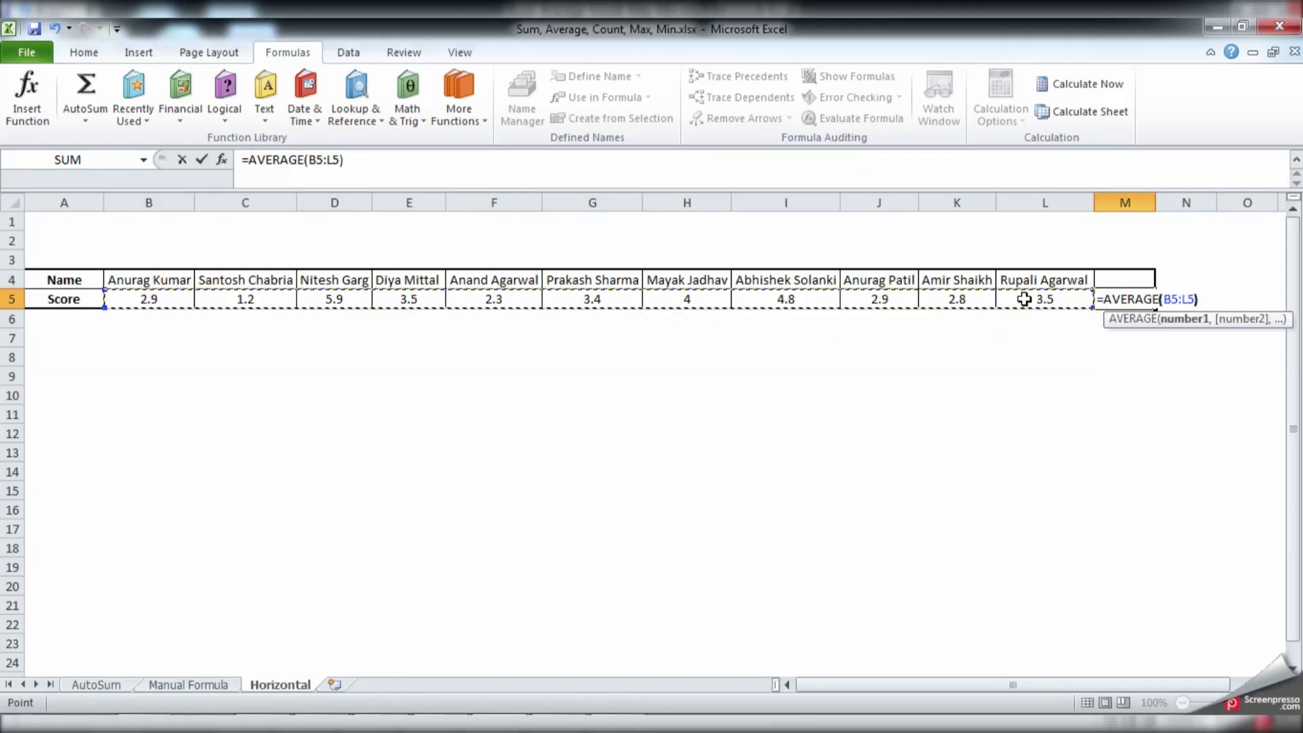
{"action": "key", "text": "Return"}
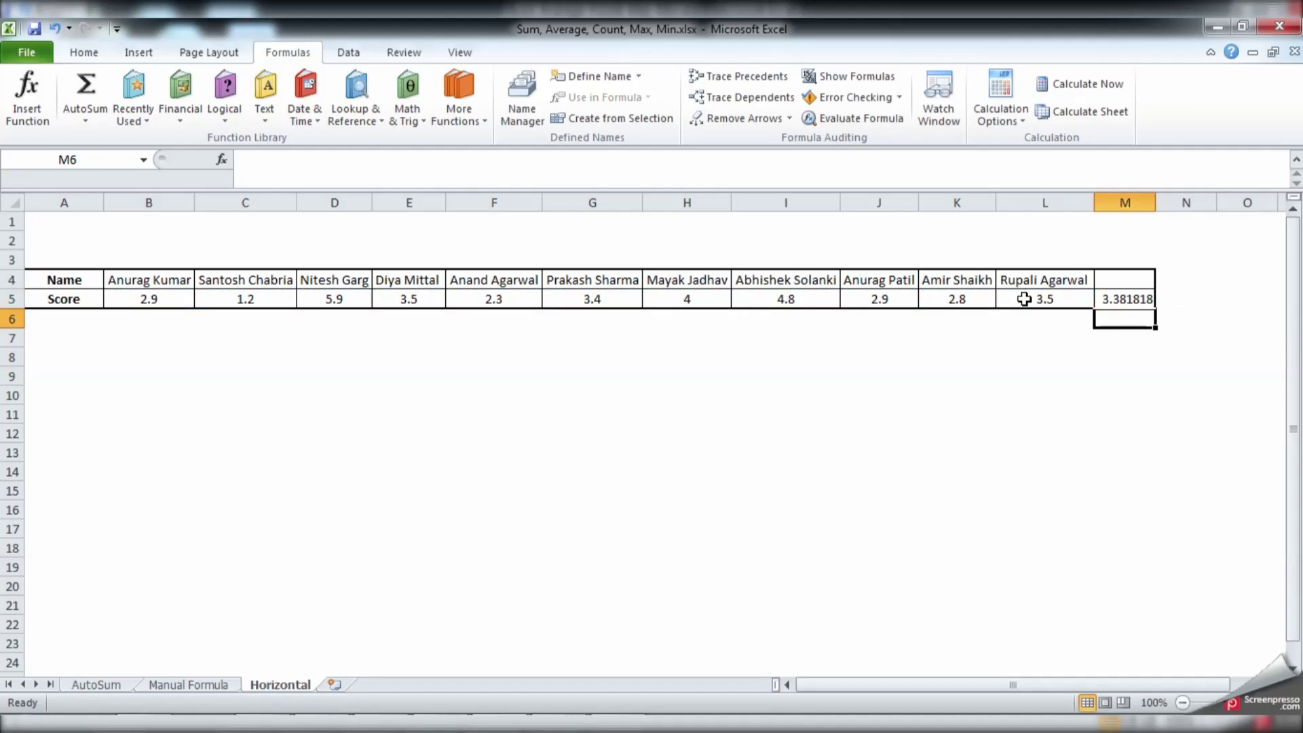